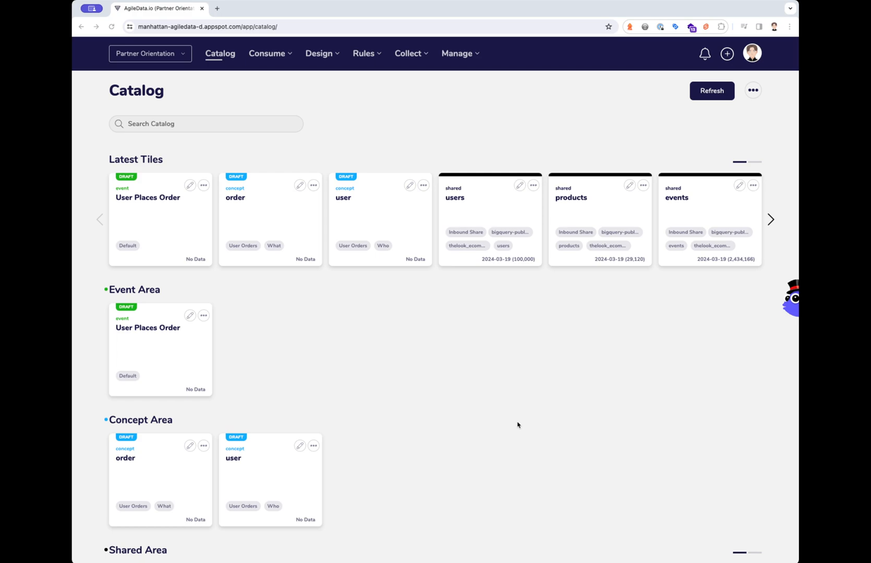
Create a new change rule and name it "Users | Concept"
{"action": "left_click", "coordinate": [368, 56]}
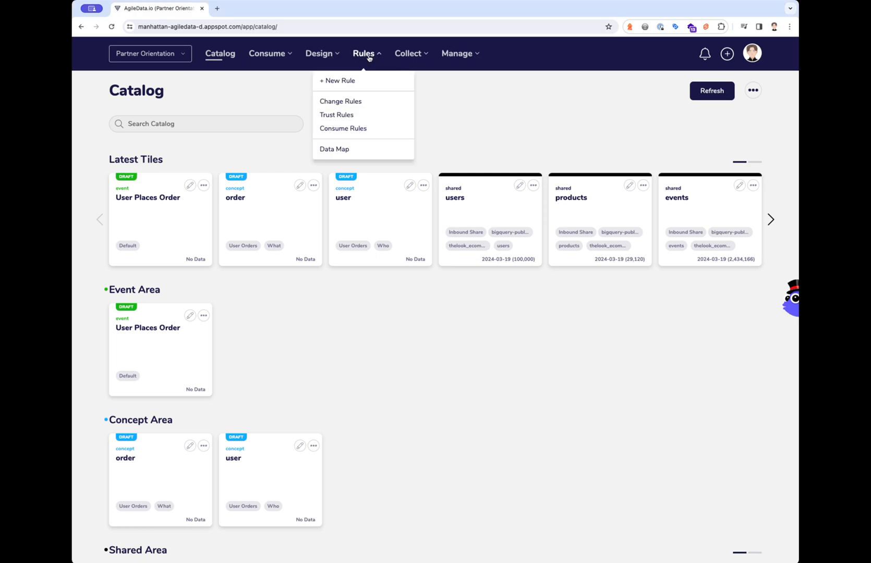
{"action": "left_click", "coordinate": [353, 102]}
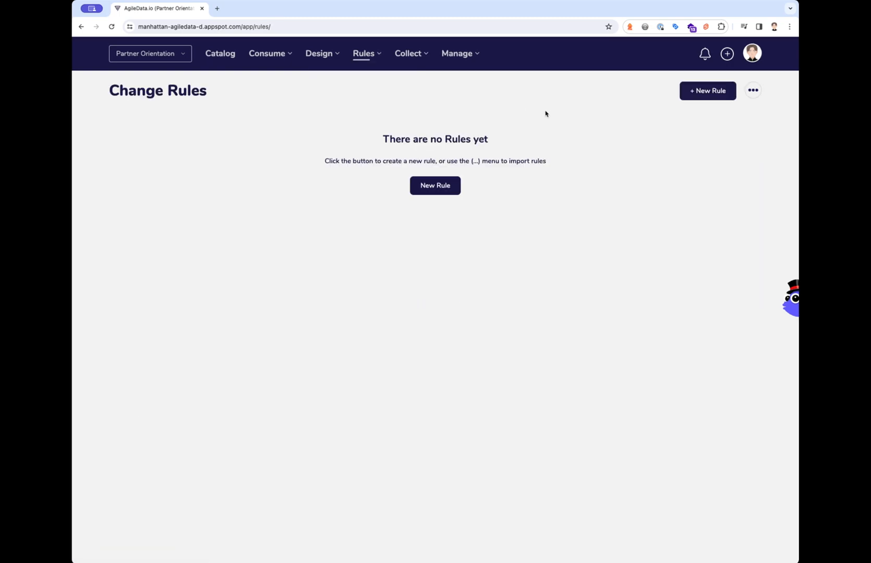
{"action": "left_click", "coordinate": [439, 186]}
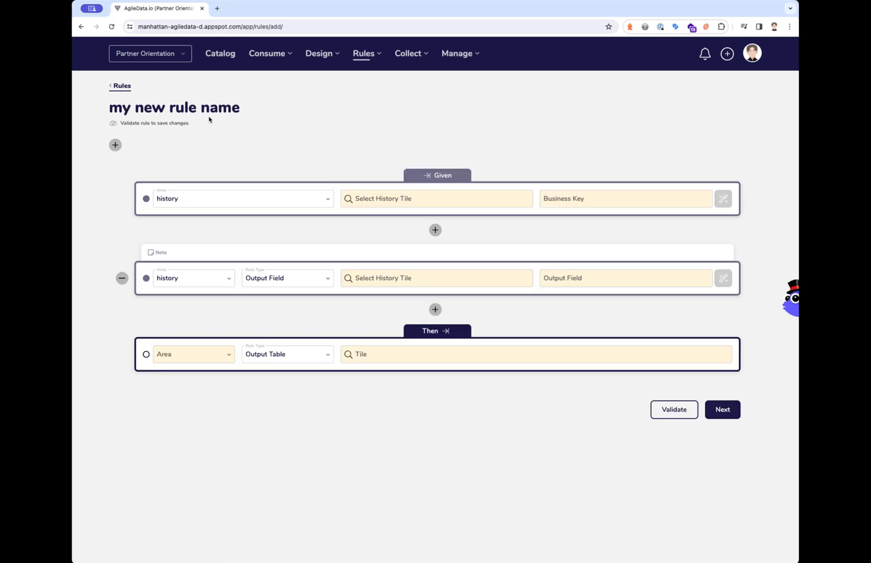
{"action": "triple_click", "coordinate": [193, 108]}
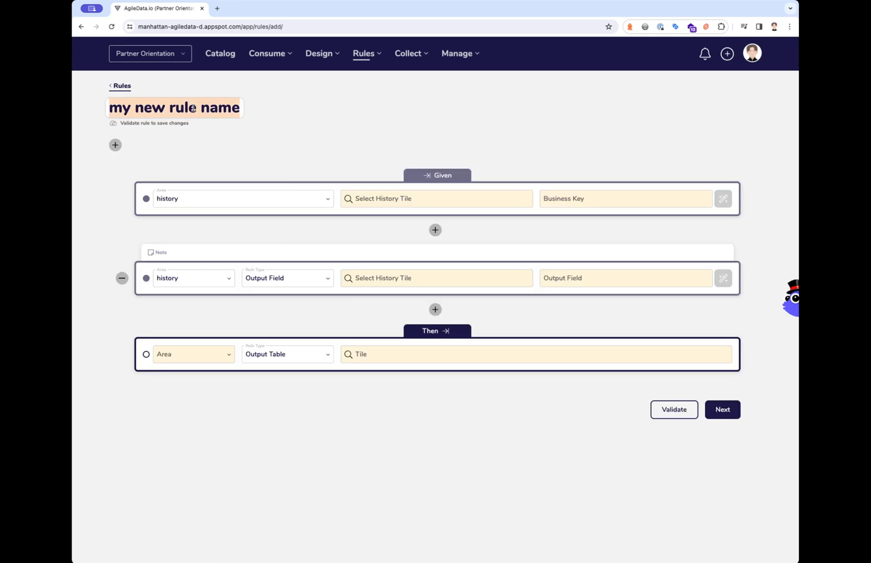
{"action": "type", "text": "Users | C"}
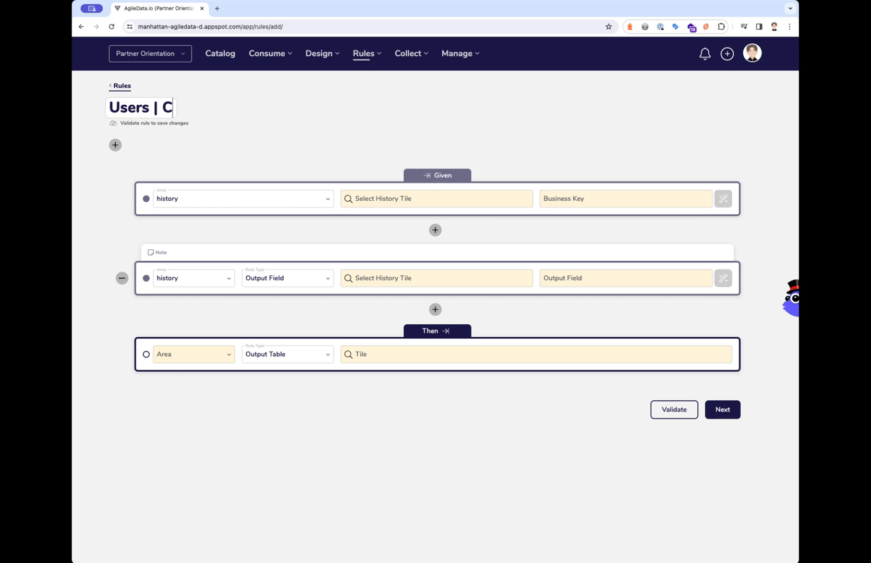
{"action": "type", "text": "oncept"}
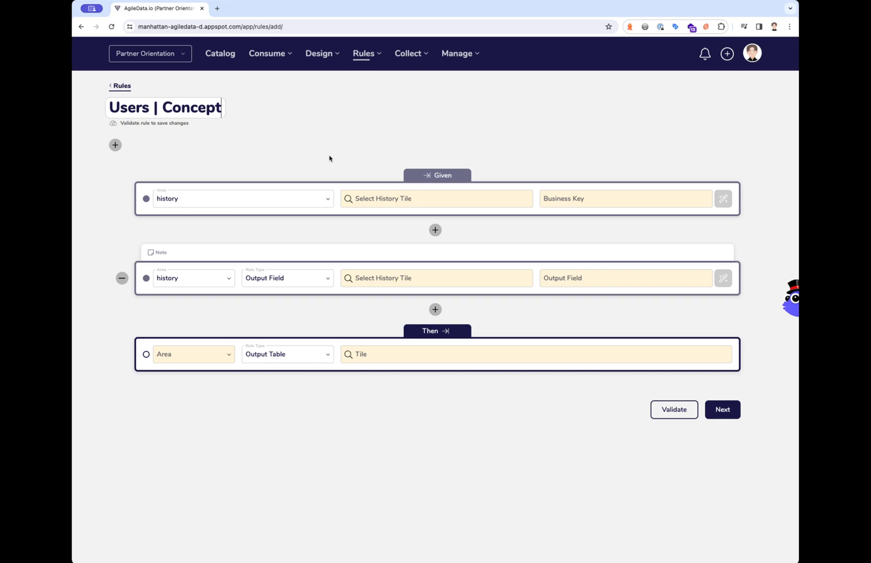
Set the Given area of the Users | Concept rule to shared with the users tile as its source
{"action": "left_click", "coordinate": [245, 197]}
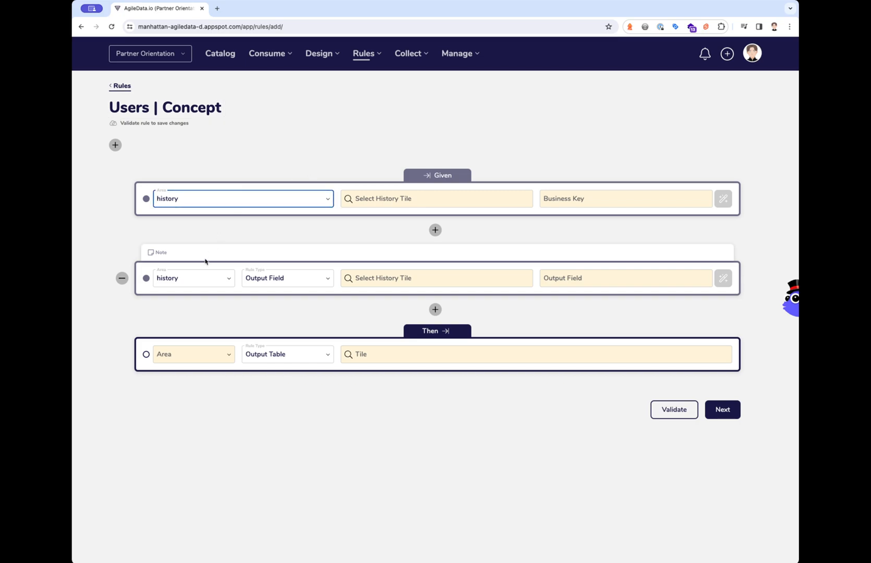
{"action": "key", "text": "s"}
{"action": "left_click", "coordinate": [387, 201]}
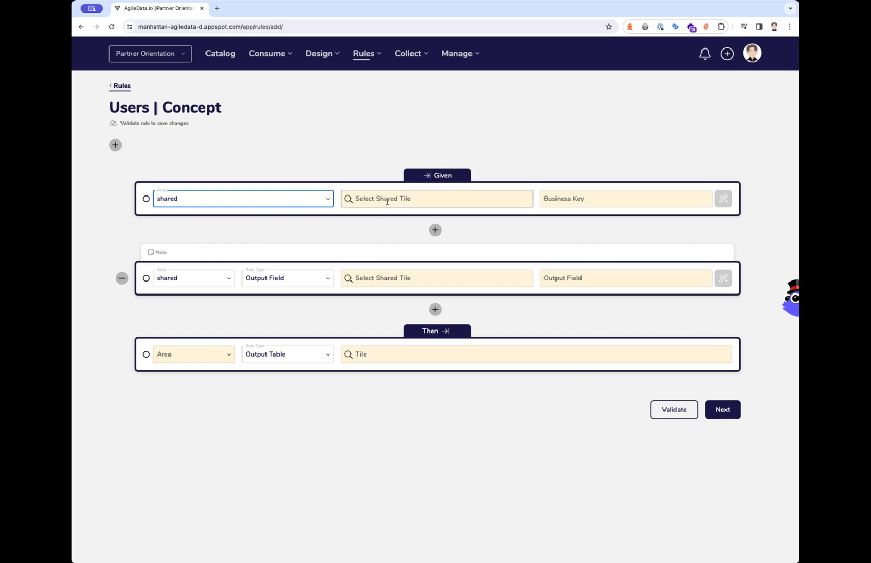
{"action": "scroll", "coordinate": [402, 298], "scroll_direction": "down", "scroll_amount": 1}
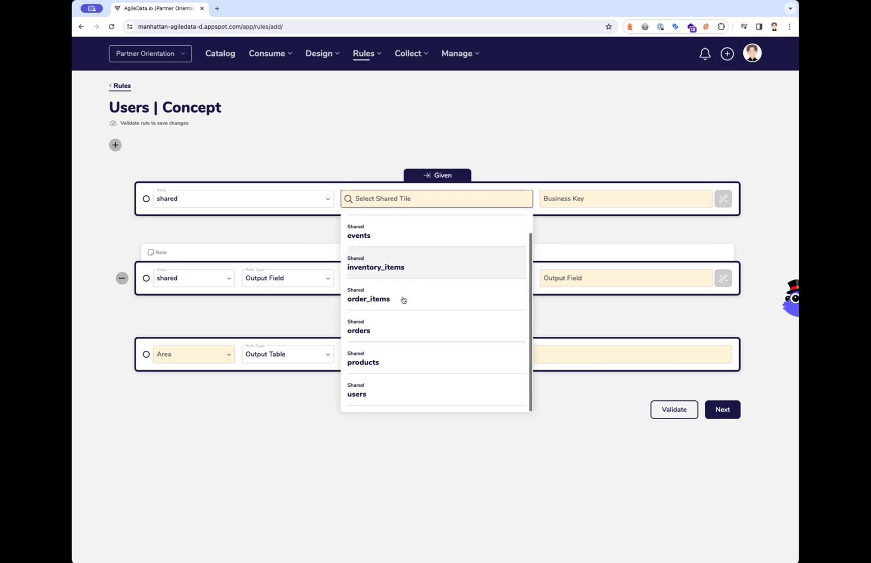
{"action": "left_click", "coordinate": [363, 395]}
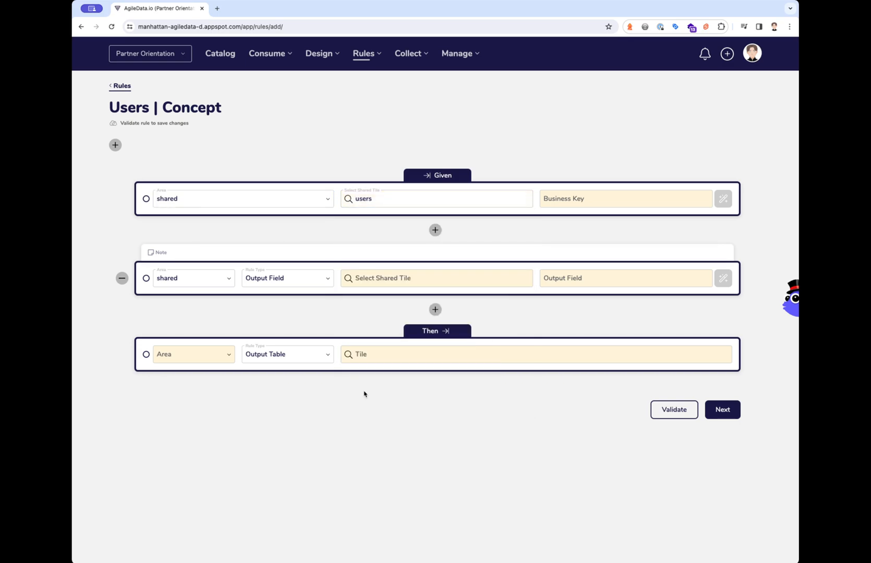
Use the id field as the Given business key and remove the empty Output Field row from the rule
{"action": "left_click", "coordinate": [620, 196]}
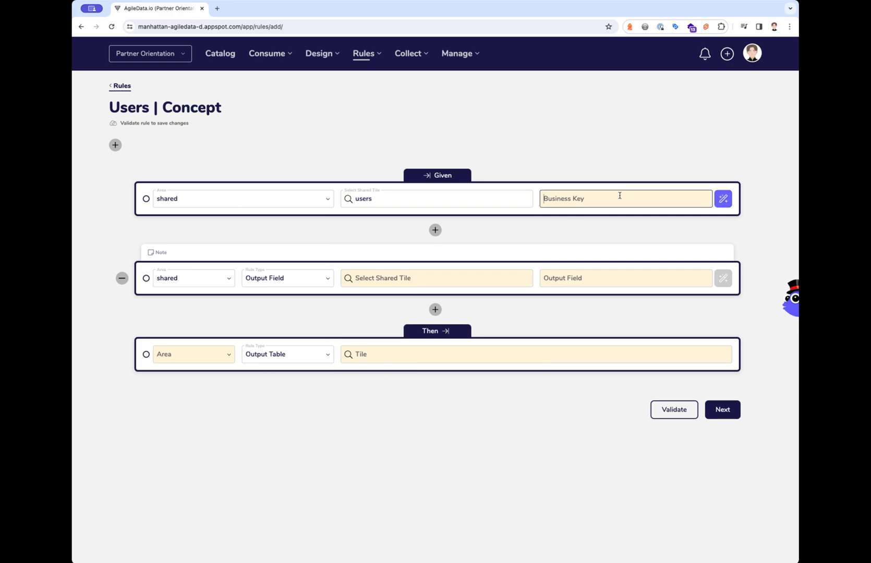
{"action": "left_click", "coordinate": [716, 201]}
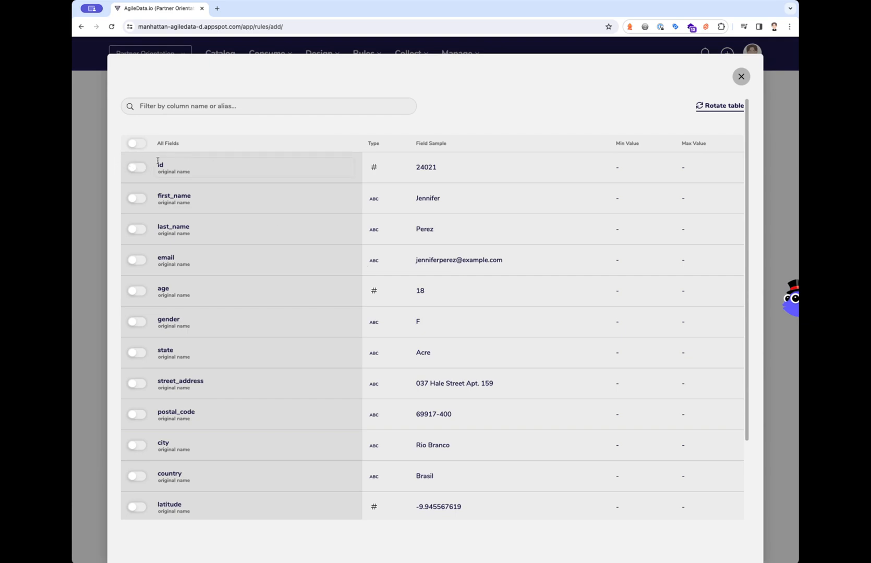
{"action": "left_click", "coordinate": [137, 167]}
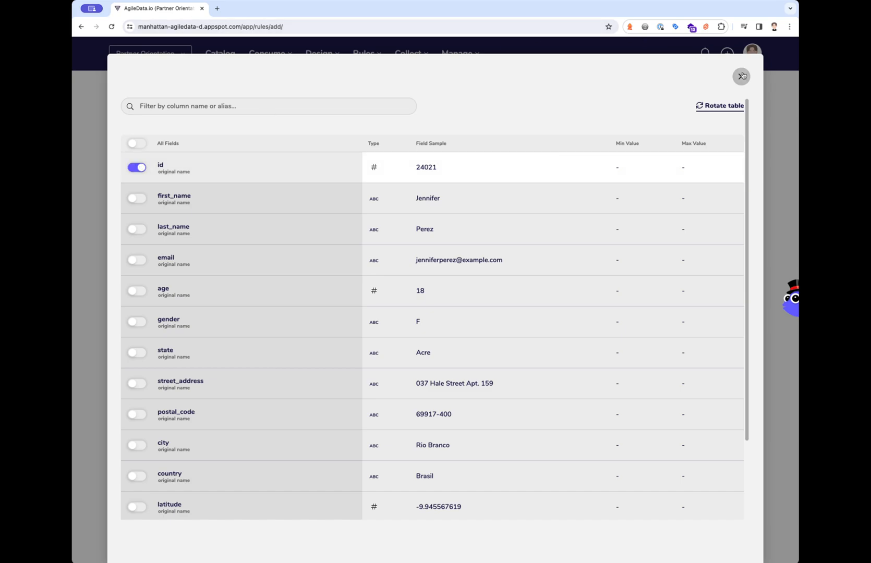
{"action": "left_click", "coordinate": [741, 76]}
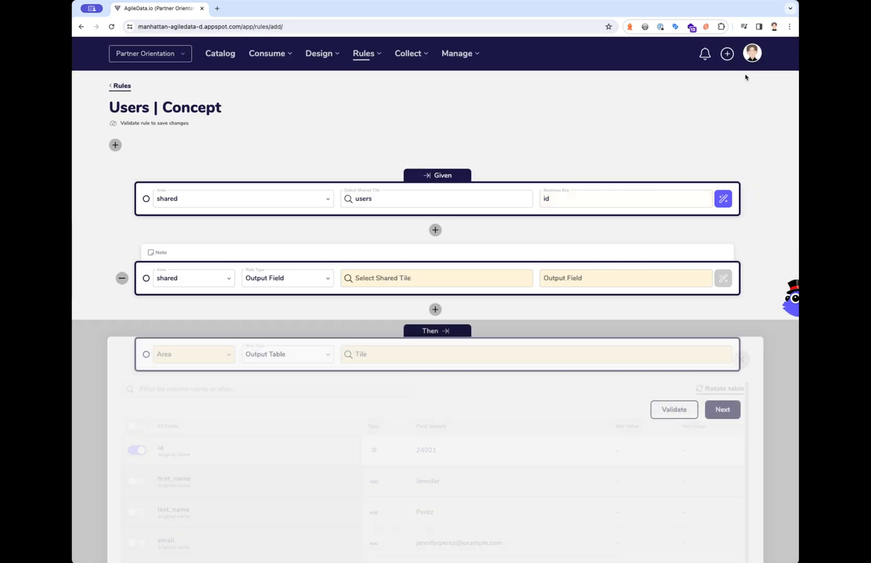
{"action": "left_click", "coordinate": [122, 279]}
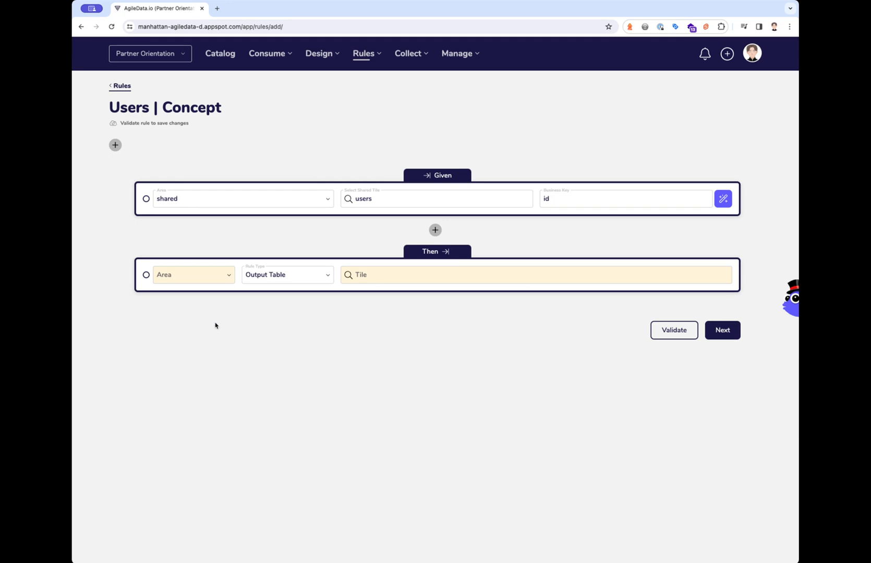
Output the Users | Concept rule to the draft user tile in the concept area and publish the rule
{"action": "left_click", "coordinate": [202, 275]}
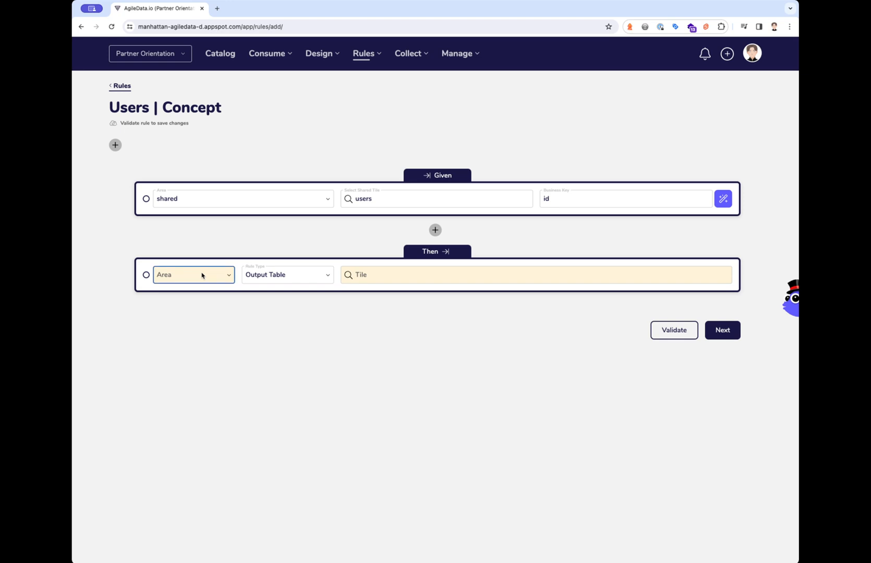
{"action": "left_click", "coordinate": [192, 306]}
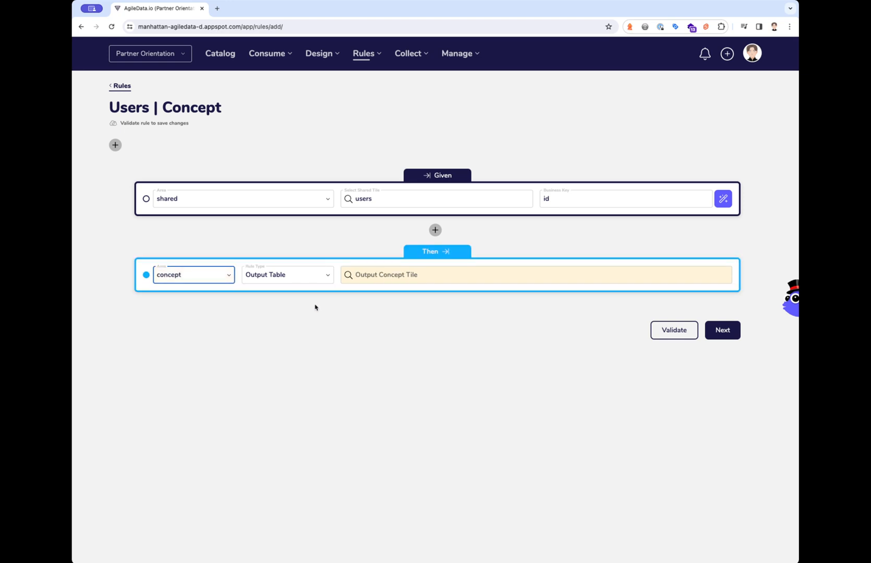
{"action": "left_click", "coordinate": [426, 274]}
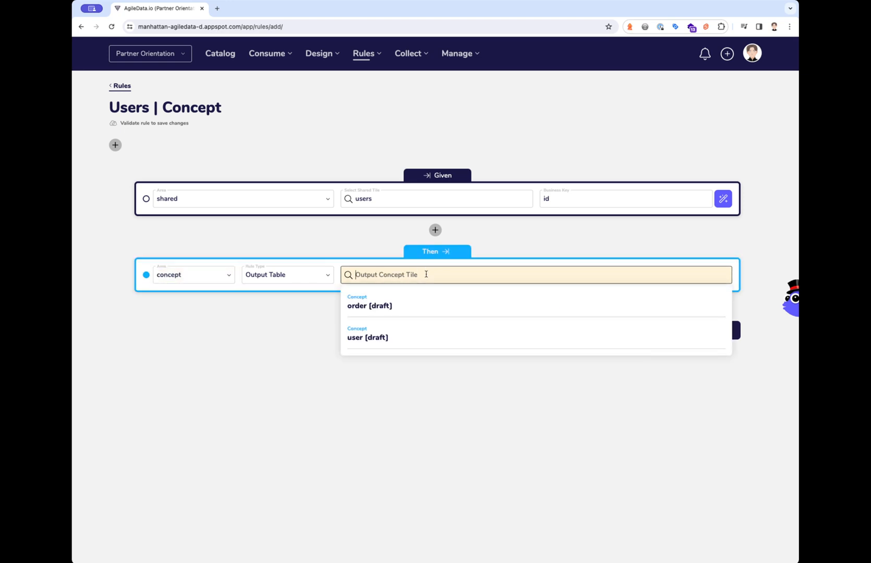
{"action": "left_click", "coordinate": [381, 339]}
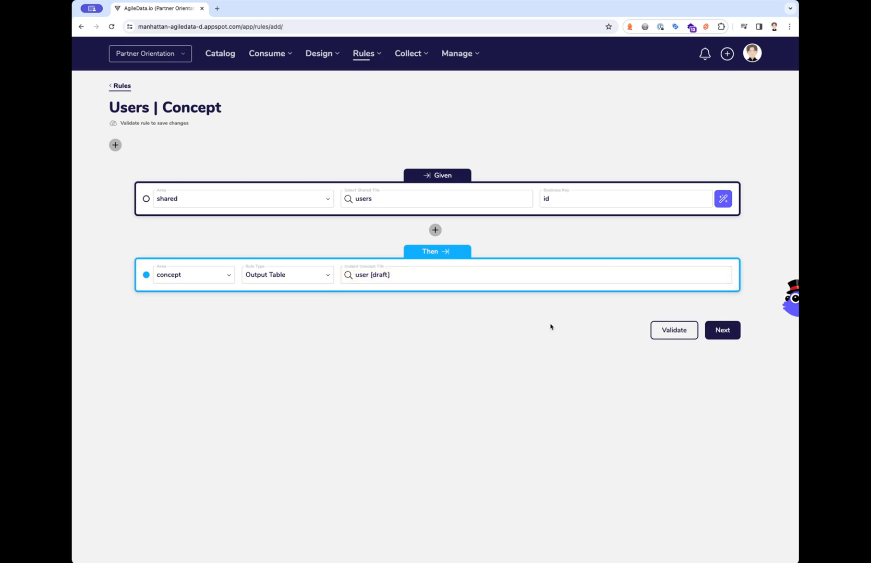
{"action": "left_click", "coordinate": [728, 332]}
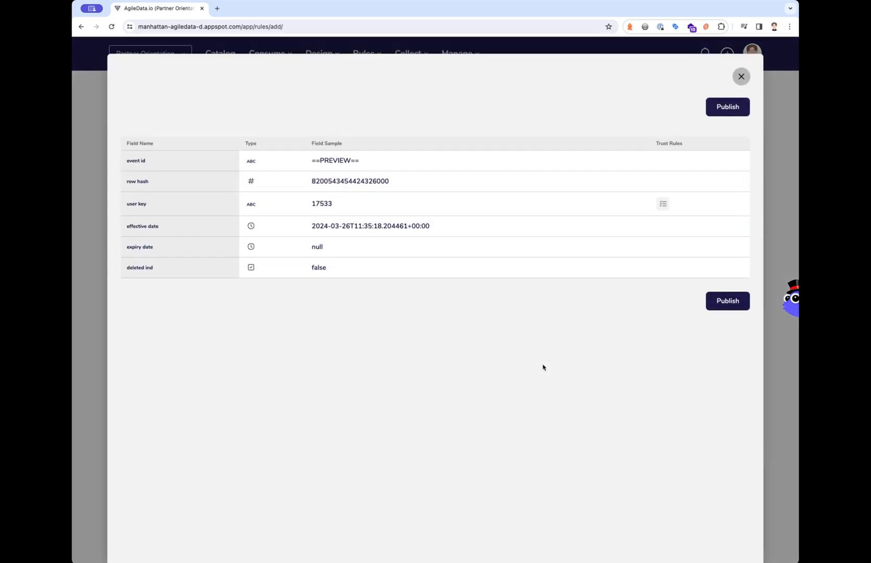
{"action": "left_click", "coordinate": [728, 307]}
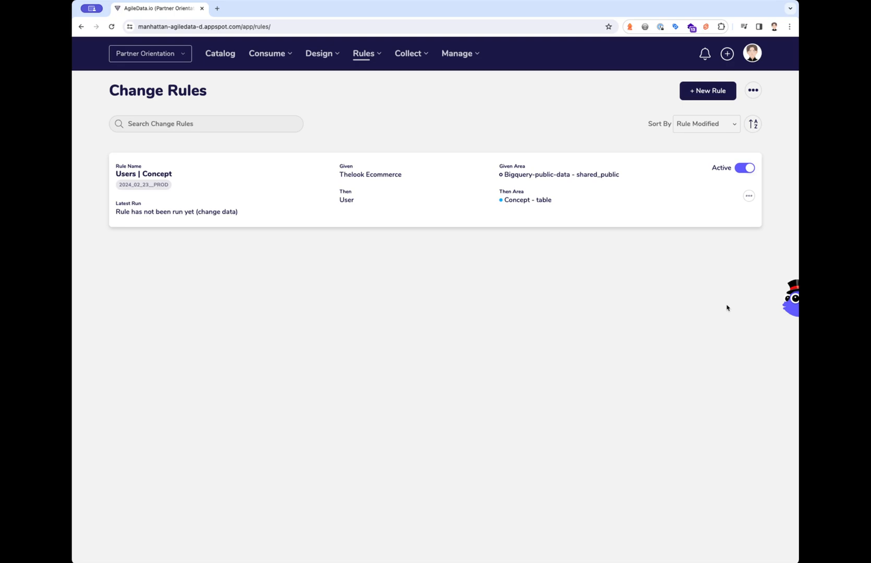
Create another change rule and name it "Users | Detail"
{"action": "left_click", "coordinate": [701, 94]}
{"action": "left_click", "coordinate": [175, 107]}
{"action": "type", "text": "Users"}
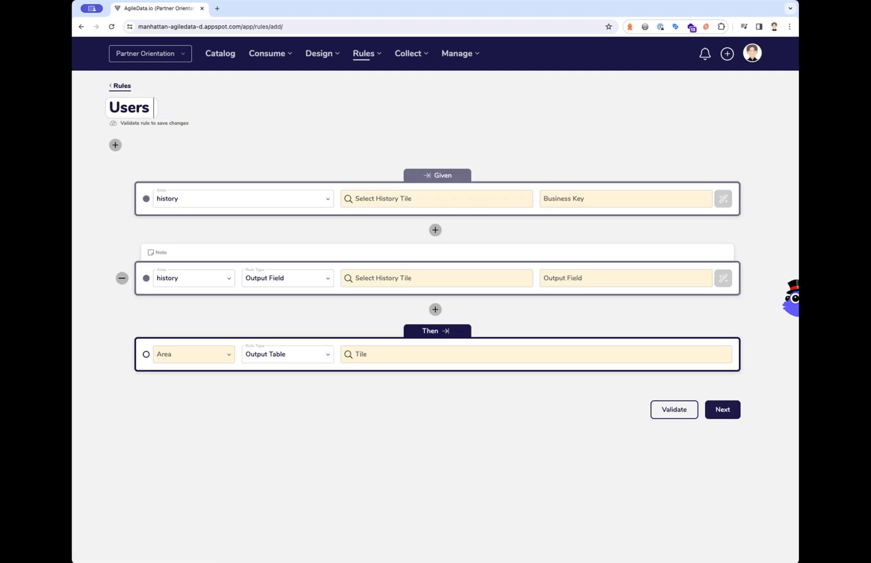
{"action": "type", "text": " | Detail"}
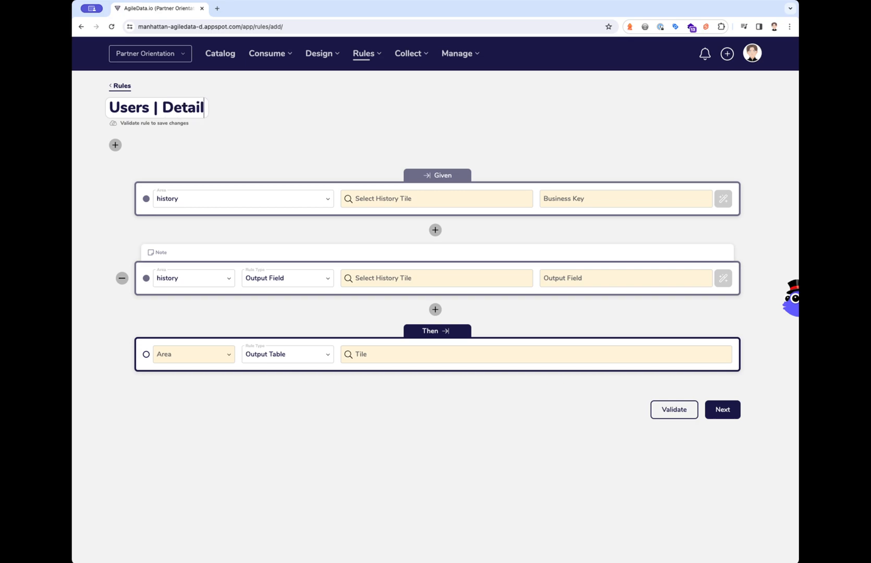
Set the Given area of the Users | Detail rule to shared and pick the users tile
{"action": "left_click", "coordinate": [214, 200]}
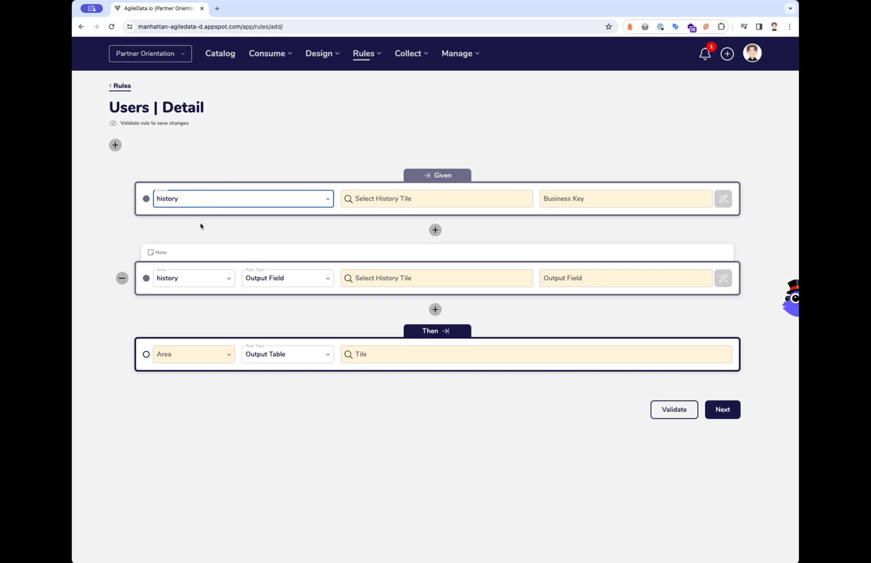
{"action": "left_click", "coordinate": [191, 254]}
{"action": "left_click", "coordinate": [411, 199]}
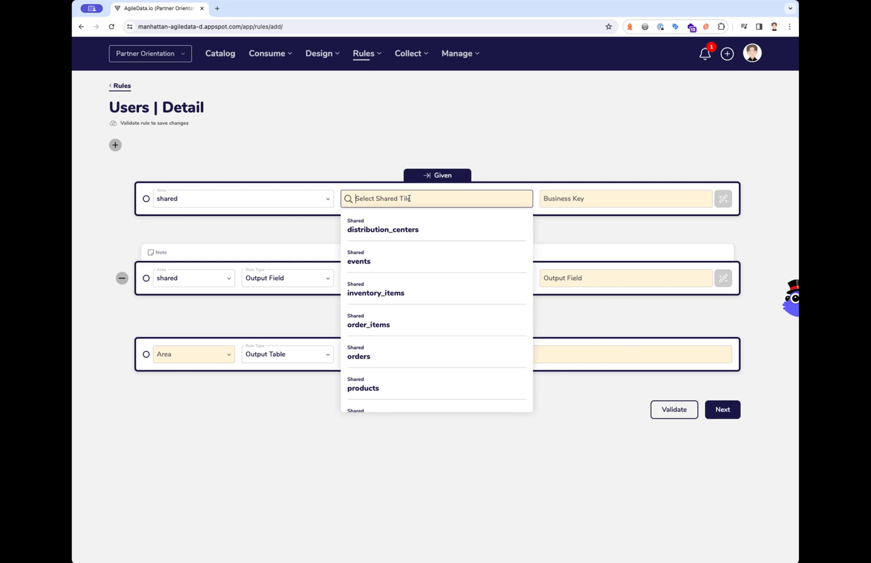
{"action": "scroll", "coordinate": [410, 315], "scroll_direction": "down", "scroll_amount": 1}
{"action": "left_click", "coordinate": [369, 401]}
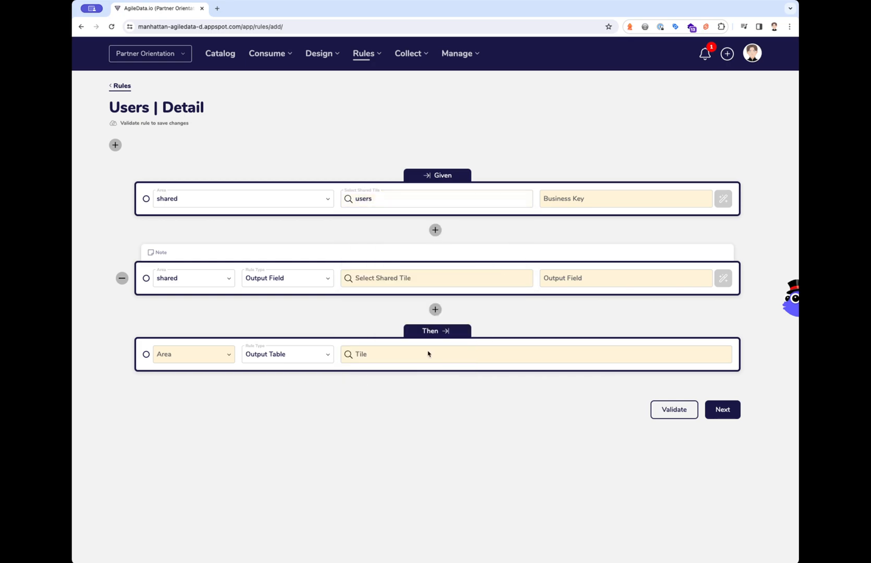
Set the id field as the Given business key of the Users | Detail rule
{"action": "left_click", "coordinate": [639, 203]}
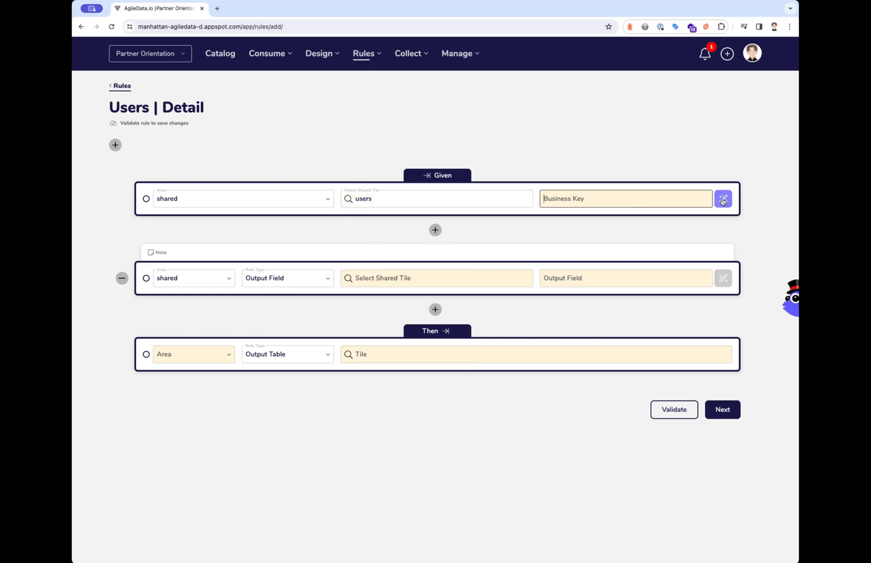
{"action": "left_click", "coordinate": [723, 199]}
{"action": "left_click", "coordinate": [137, 168]}
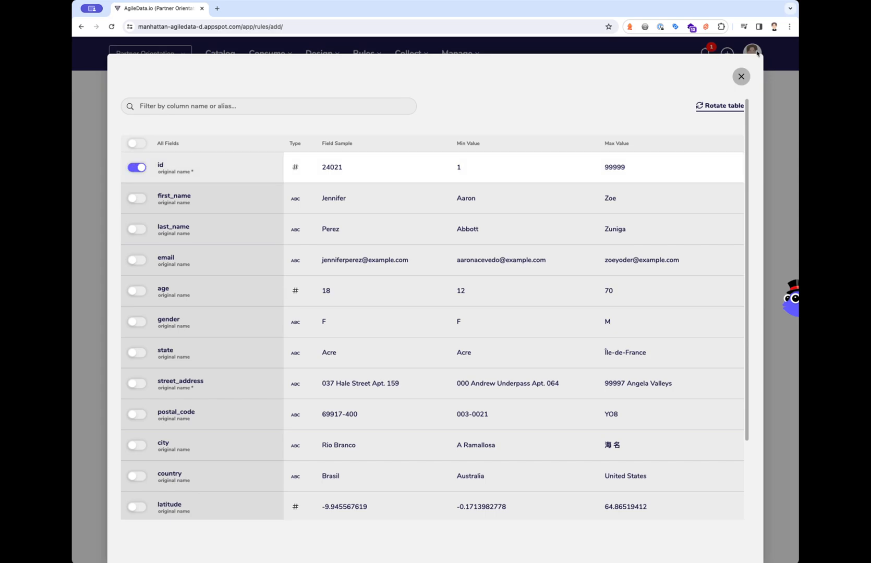
{"action": "left_click", "coordinate": [741, 76]}
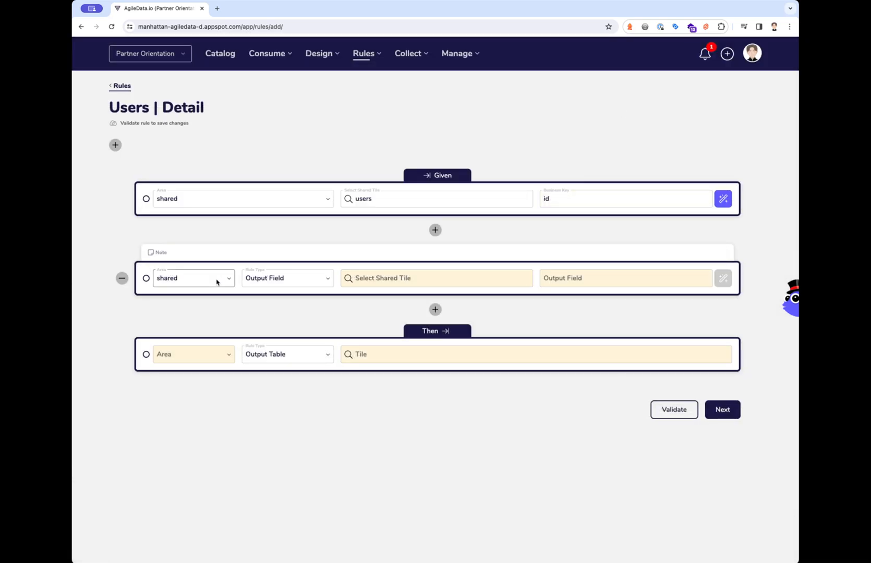
Choose the shared users tile as the source for the Output Field row
{"action": "left_click", "coordinate": [399, 278]}
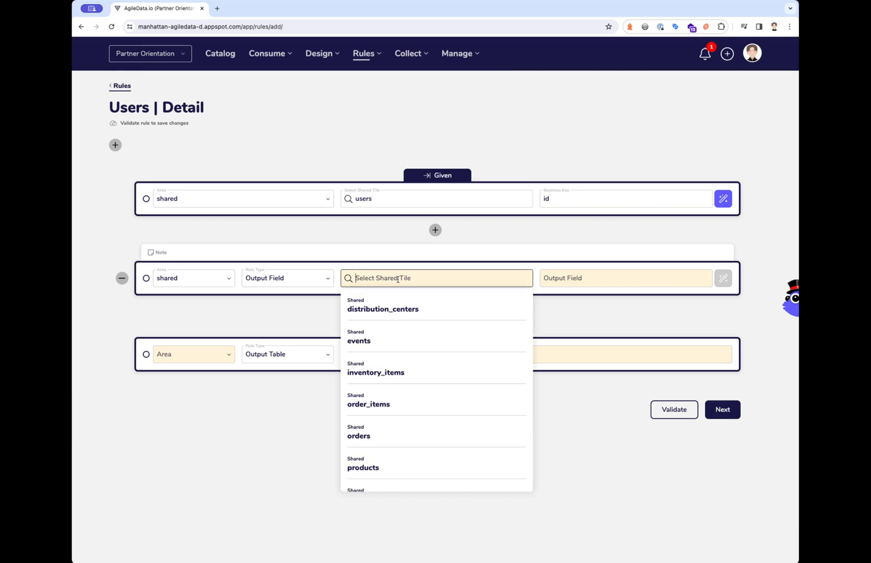
{"action": "scroll", "coordinate": [383, 448], "scroll_direction": "down", "scroll_amount": 2}
{"action": "left_click", "coordinate": [369, 475]}
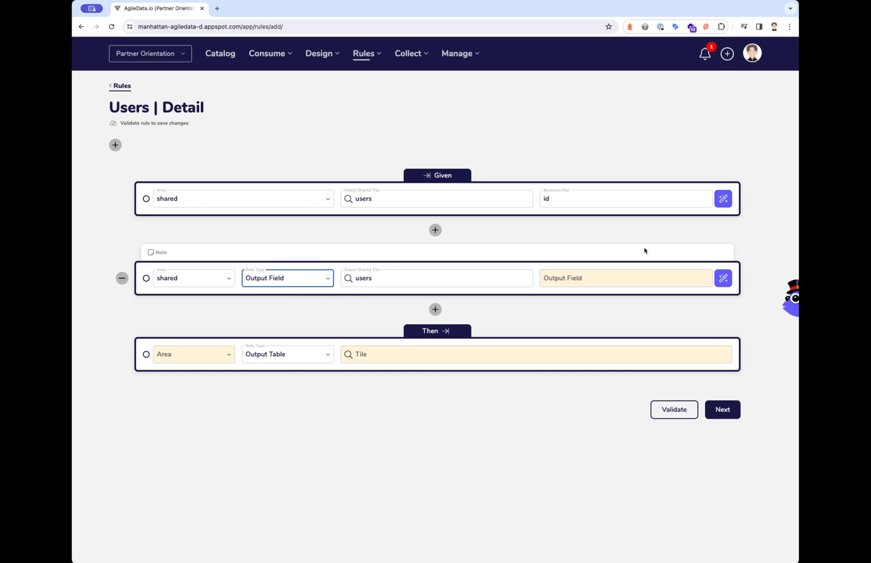
Select all shared users fields as output fields except id, latitude and longitude
{"action": "left_click", "coordinate": [727, 280]}
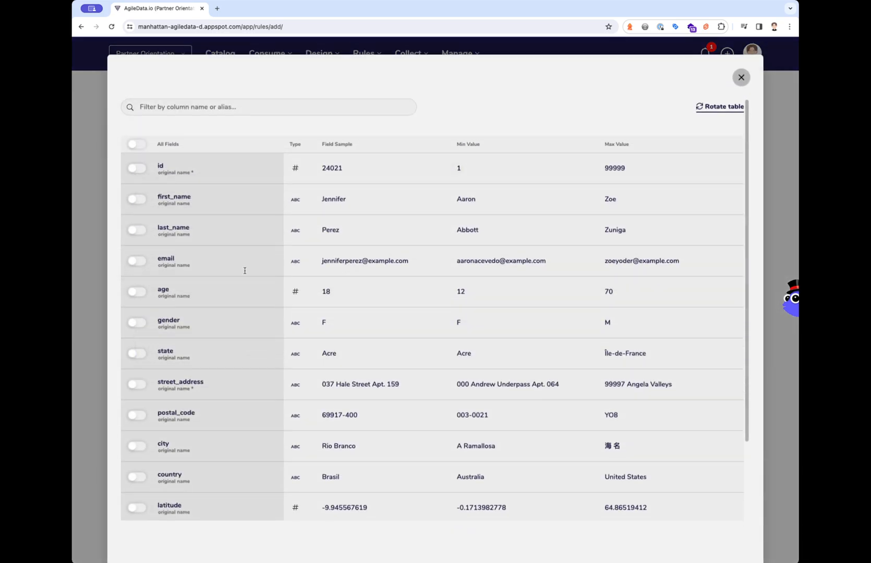
{"action": "left_click", "coordinate": [134, 144]}
{"action": "left_click", "coordinate": [137, 167]}
{"action": "scroll", "coordinate": [227, 257], "scroll_direction": "down", "scroll_amount": 2}
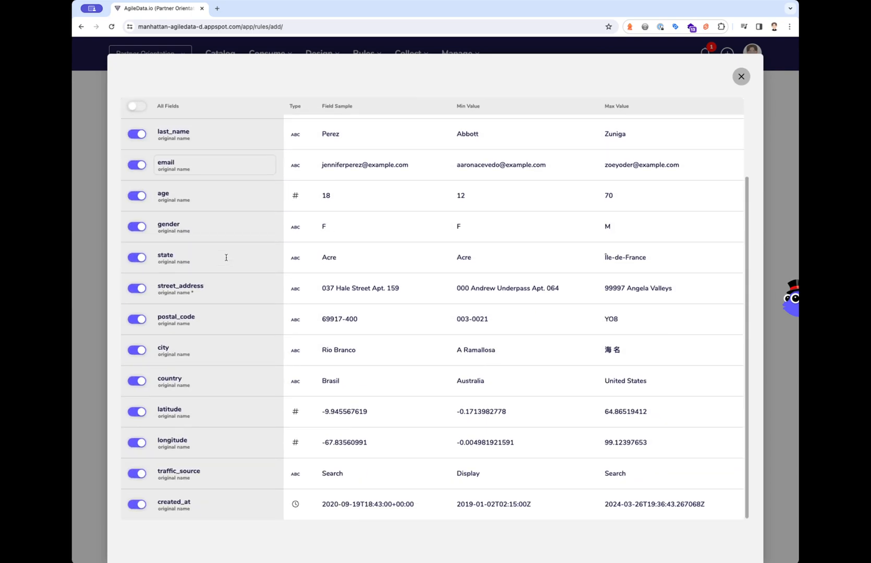
{"action": "left_click", "coordinate": [139, 412]}
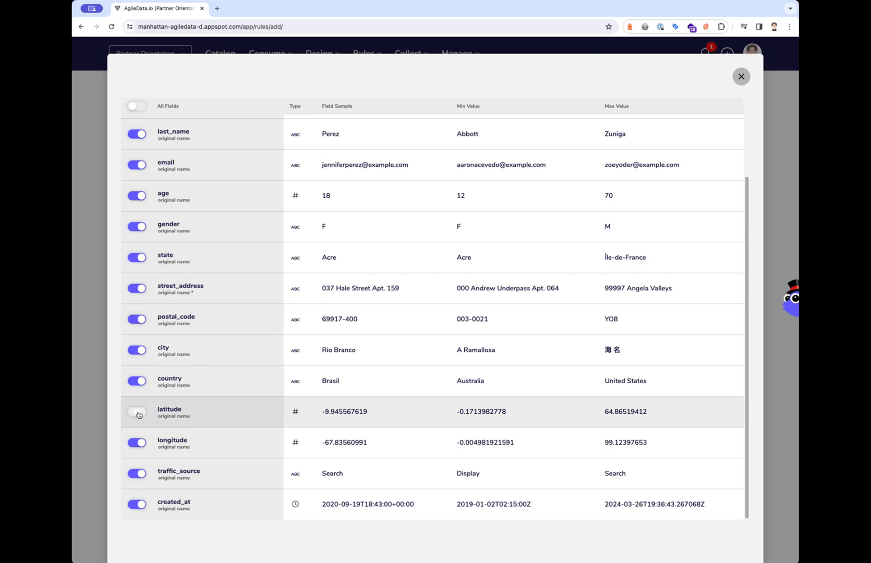
{"action": "left_click", "coordinate": [138, 443]}
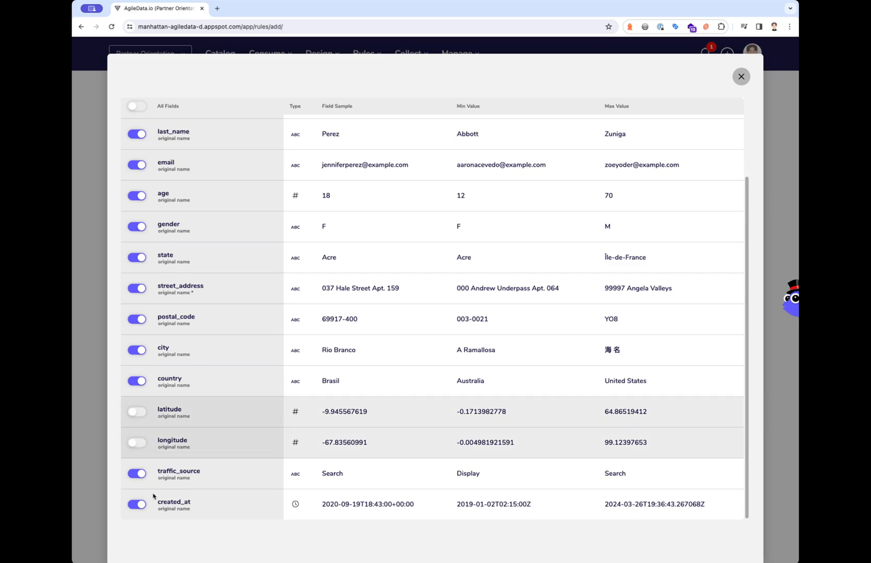
{"action": "left_click", "coordinate": [741, 76]}
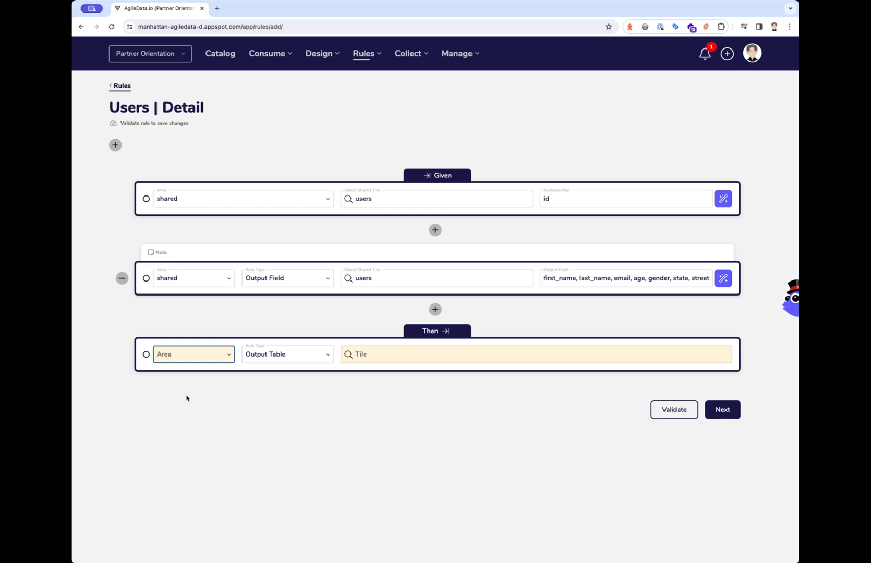
Set the Then row to the detail area with a new output tile named Users, linked to the user concept
{"action": "left_click", "coordinate": [386, 355]}
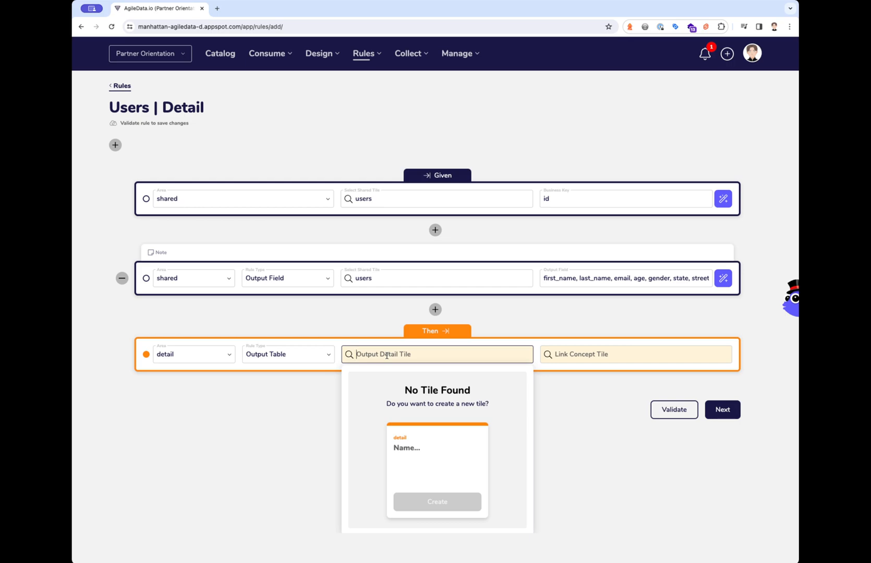
{"action": "type", "text": "Users"}
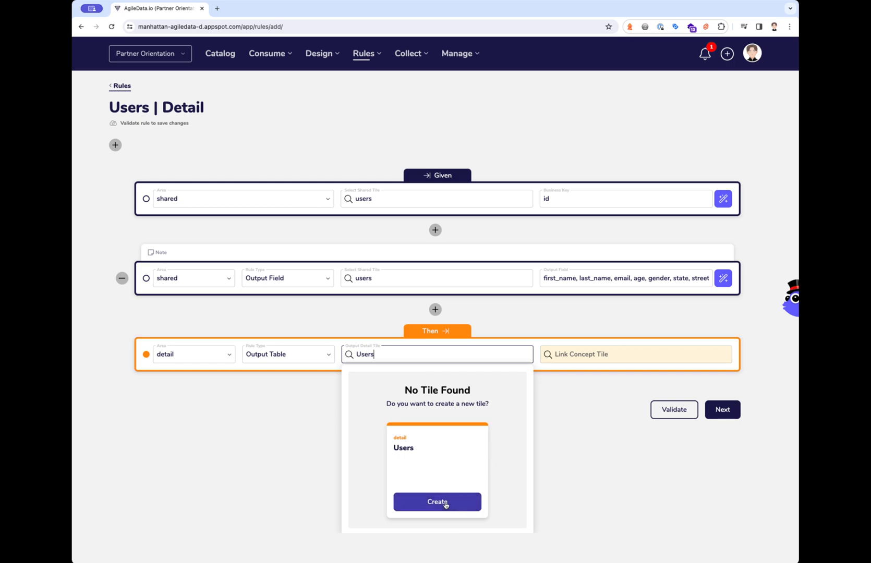
{"action": "left_click", "coordinate": [447, 504]}
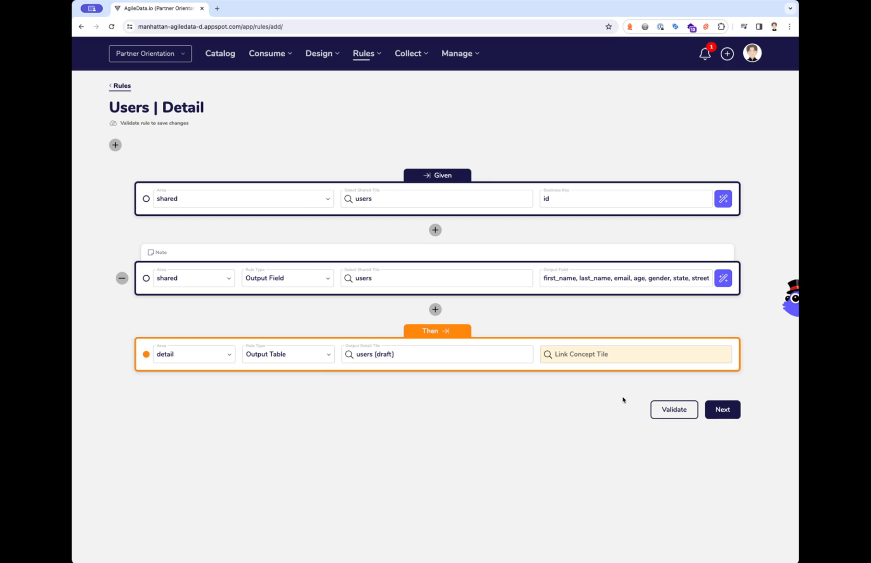
{"action": "left_click", "coordinate": [606, 354]}
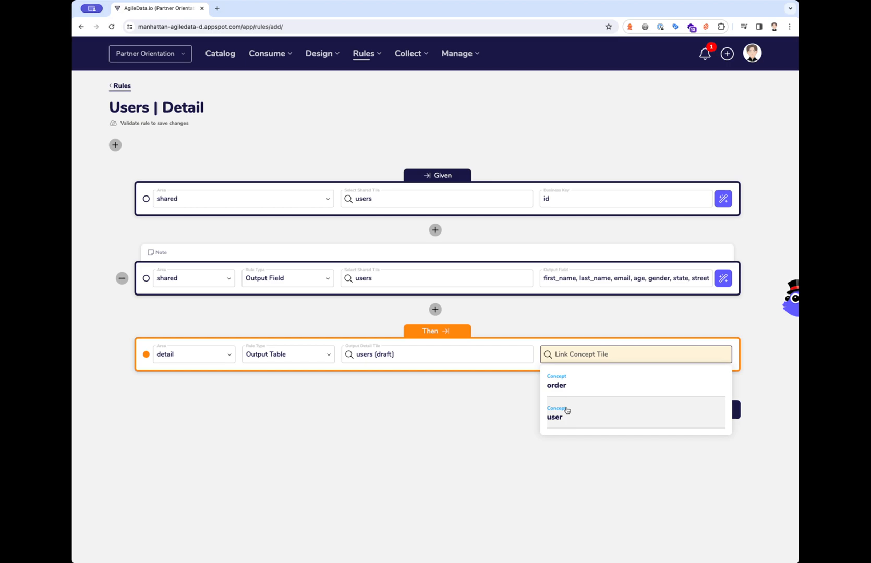
{"action": "left_click", "coordinate": [567, 410]}
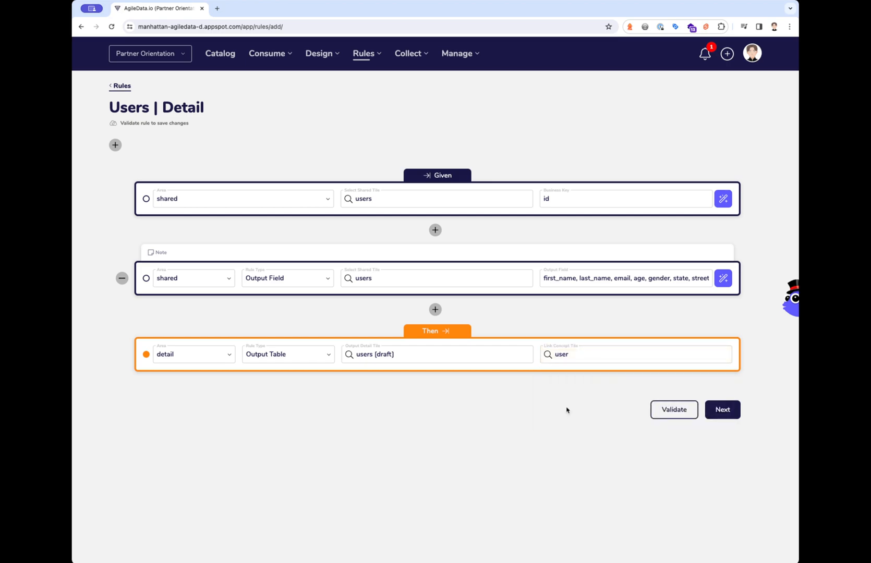
Preview the Users | Detail rule's output fields and publish the rule
{"action": "left_click", "coordinate": [726, 410]}
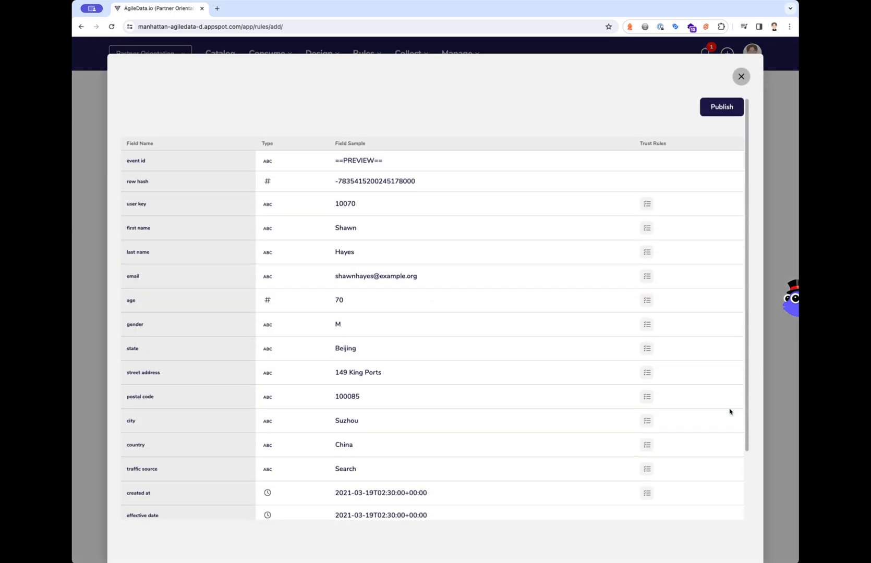
{"action": "scroll", "coordinate": [583, 311], "scroll_direction": "down", "scroll_amount": 3}
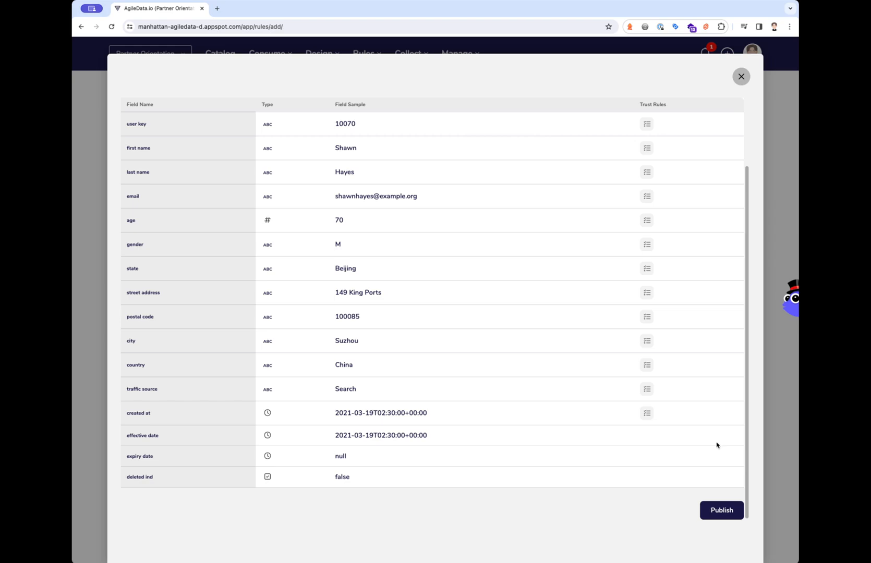
{"action": "left_click", "coordinate": [722, 513]}
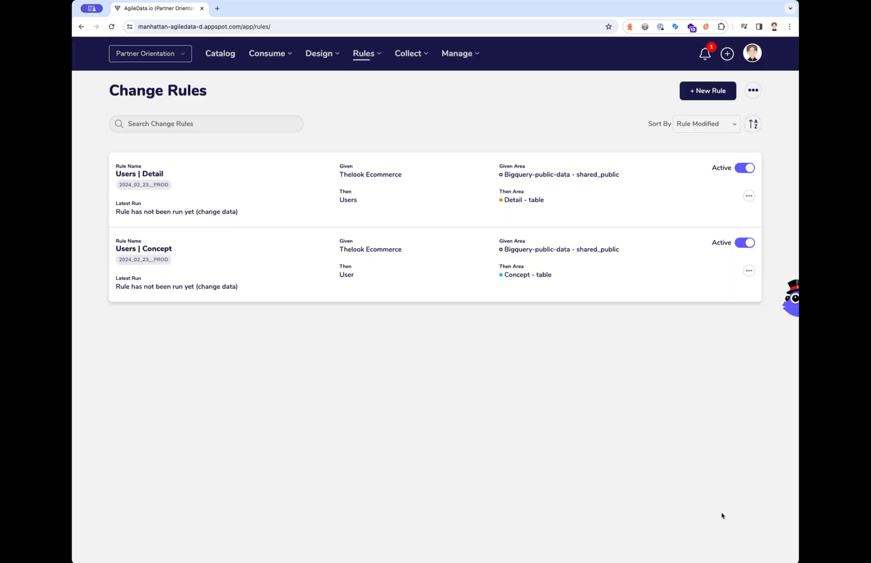
Create another change rule and name it "Orders | Concept"
{"action": "left_click", "coordinate": [698, 92]}
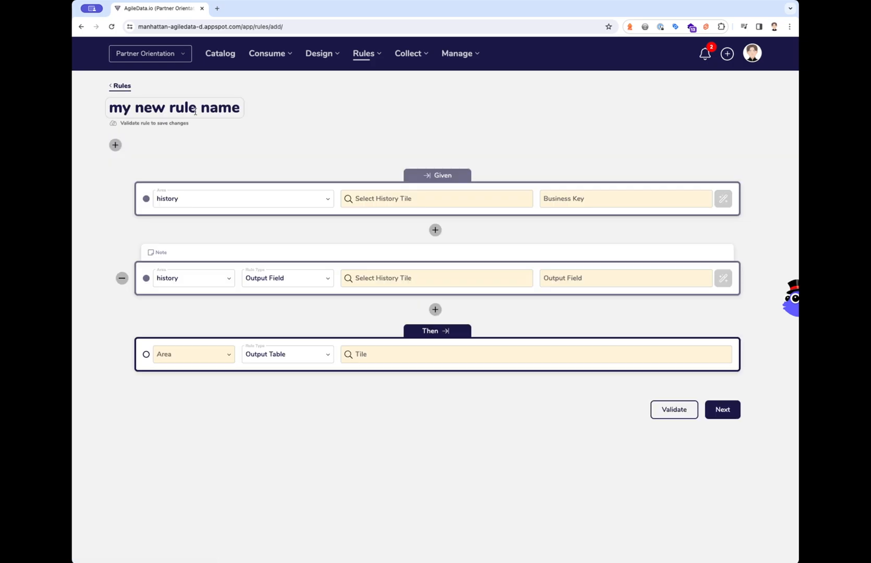
{"action": "left_click", "coordinate": [195, 111]}
{"action": "type", "text": "Order"}
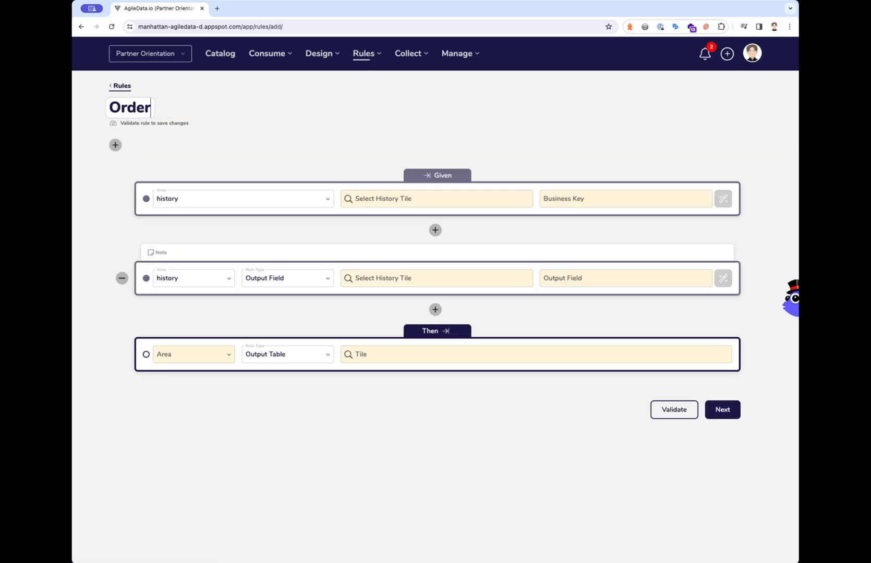
{"action": "type", "text": "s | Concept"}
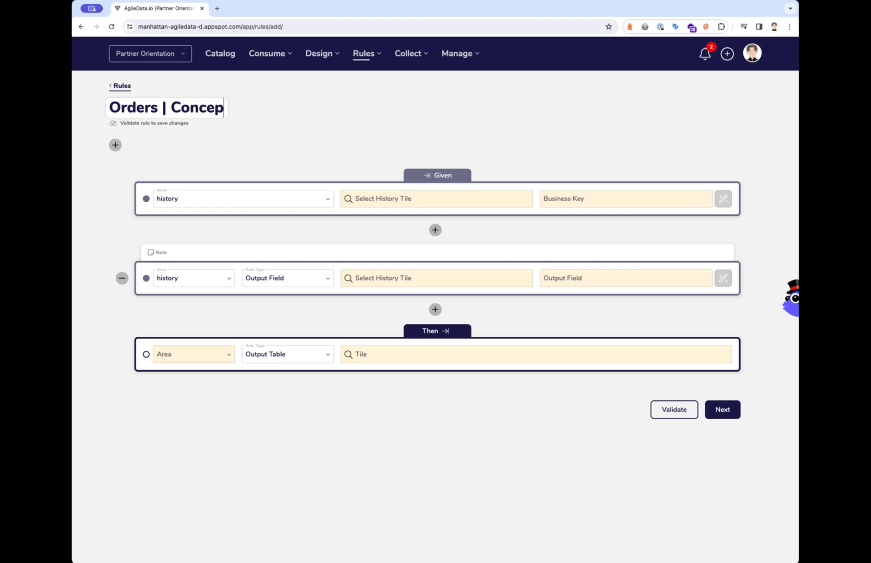
Set the Given area of the Orders | Concept rule to shared and pick the orders tile
{"action": "left_click", "coordinate": [240, 202]}
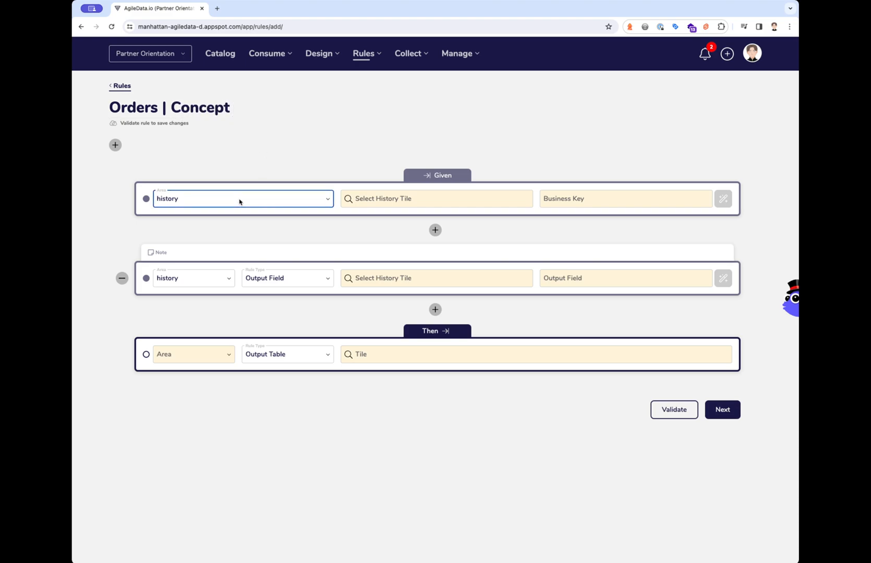
{"action": "left_click", "coordinate": [215, 256]}
{"action": "left_click", "coordinate": [382, 197]}
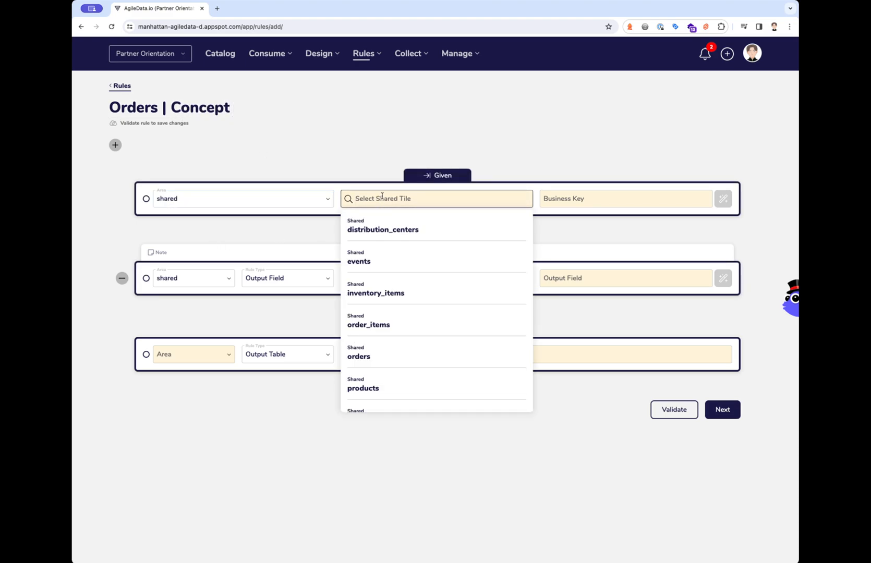
{"action": "left_click", "coordinate": [388, 357]}
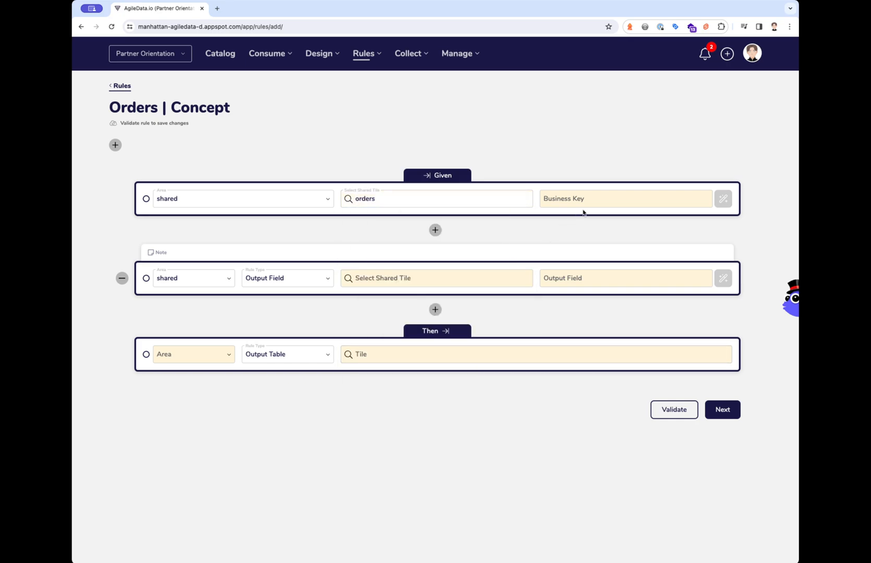
Set the order_id field as the Given business key of the Orders | Concept rule
{"action": "left_click", "coordinate": [724, 199]}
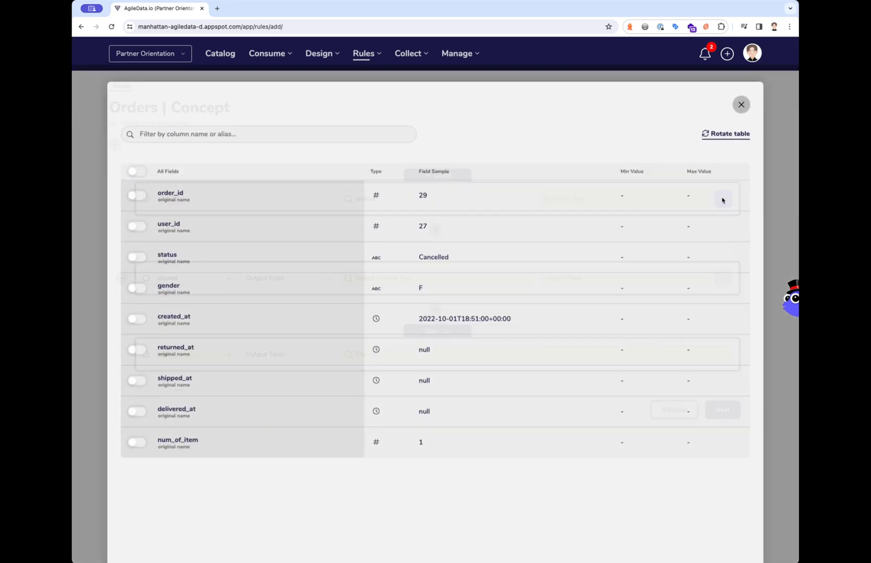
{"action": "left_click", "coordinate": [135, 170]}
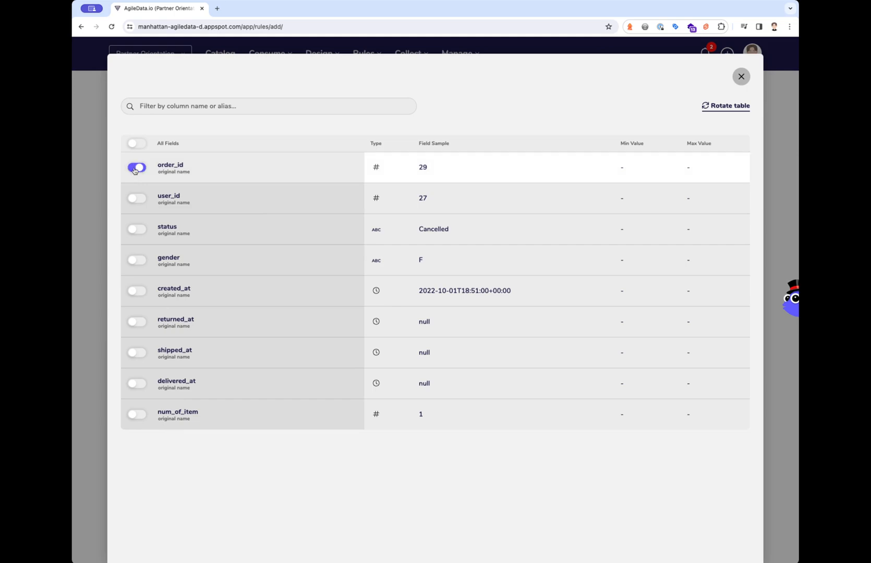
{"action": "left_click", "coordinate": [743, 78]}
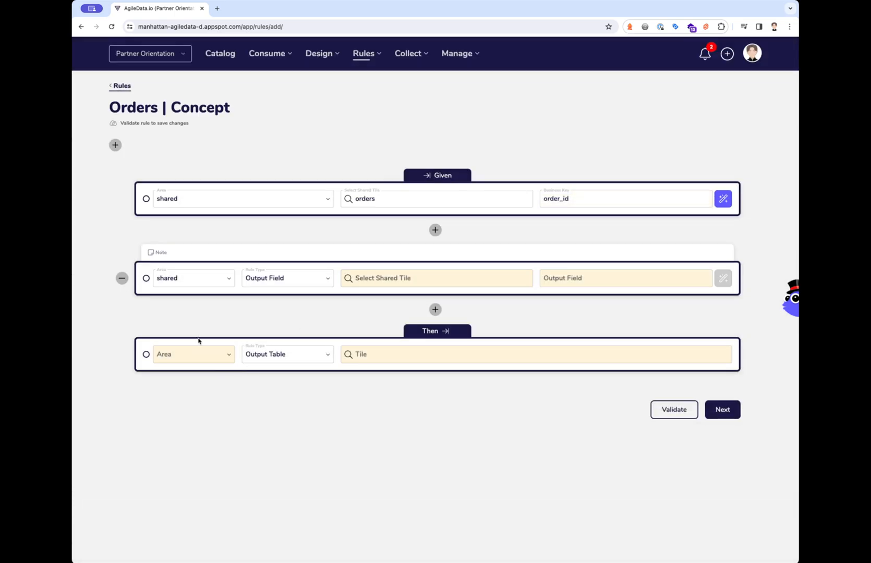
Remove the Output Field row and set the Then area of the Orders | Concept rule to concept
{"action": "left_click", "coordinate": [122, 278]}
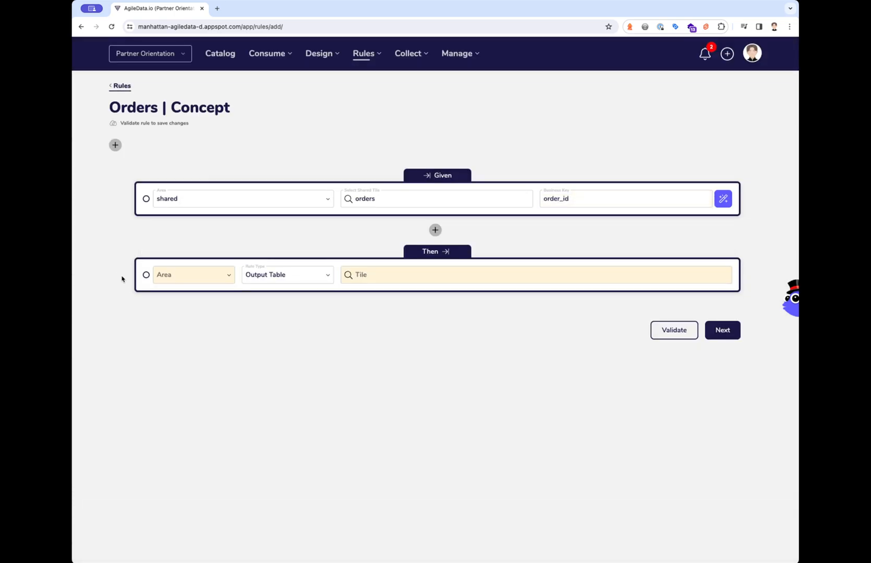
{"action": "left_click", "coordinate": [192, 279]}
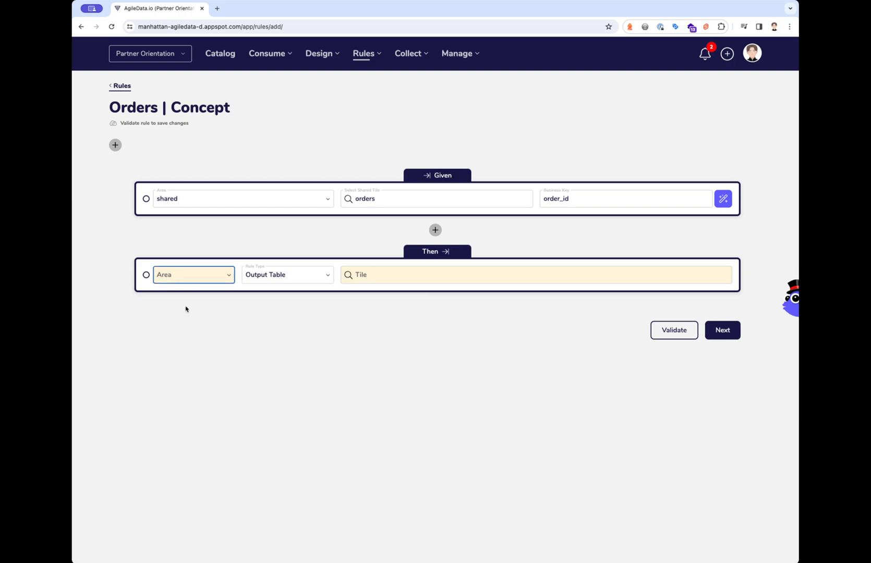
{"action": "key", "text": "Down"}
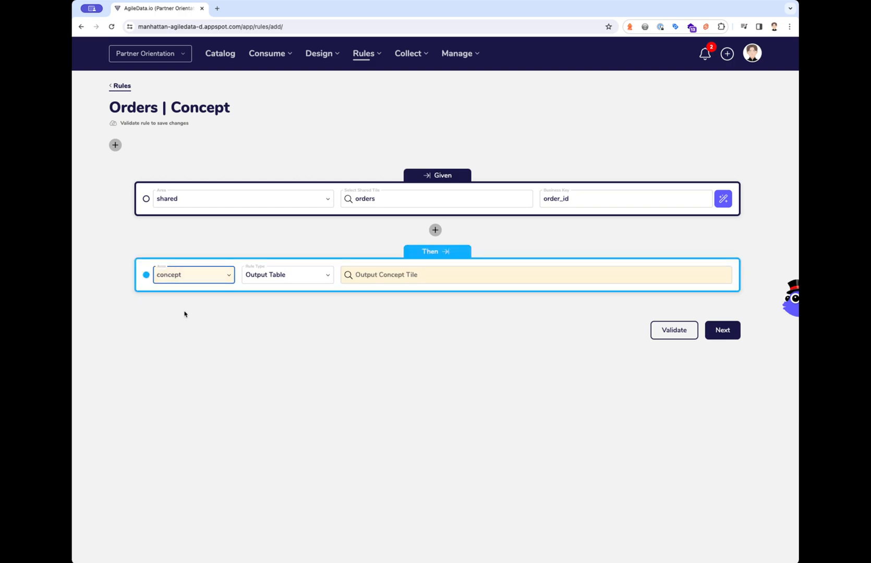
Choose the draft order tile as the output concept and publish the Orders | Concept rule
{"action": "left_click", "coordinate": [378, 275]}
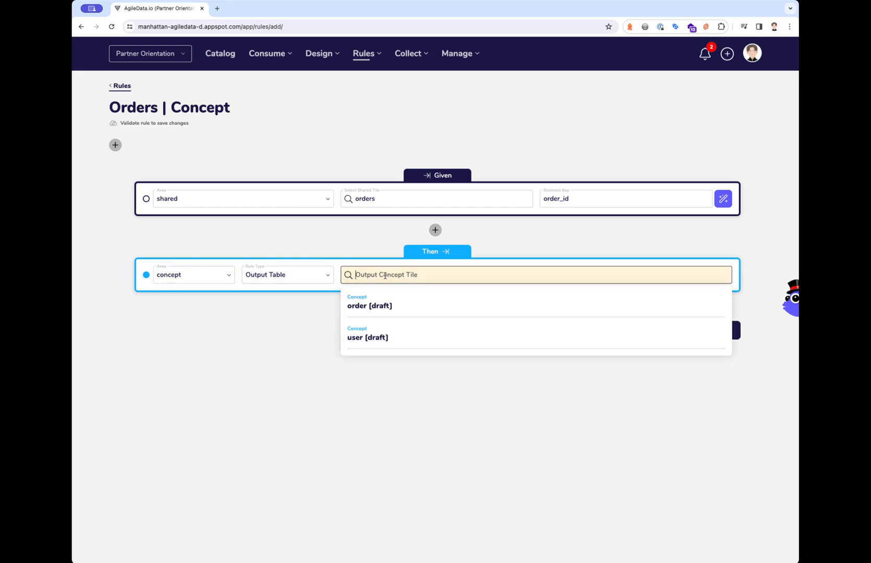
{"action": "left_click", "coordinate": [369, 305]}
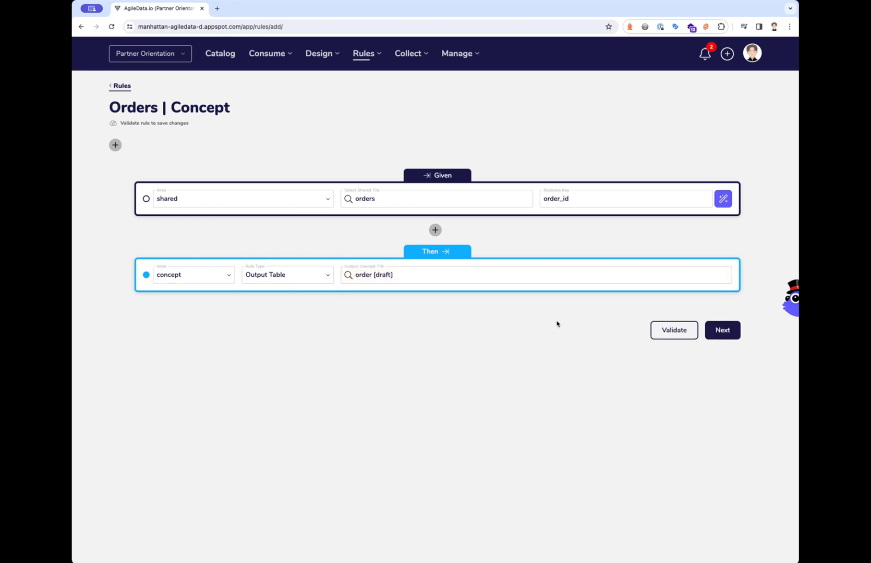
{"action": "left_click", "coordinate": [715, 328]}
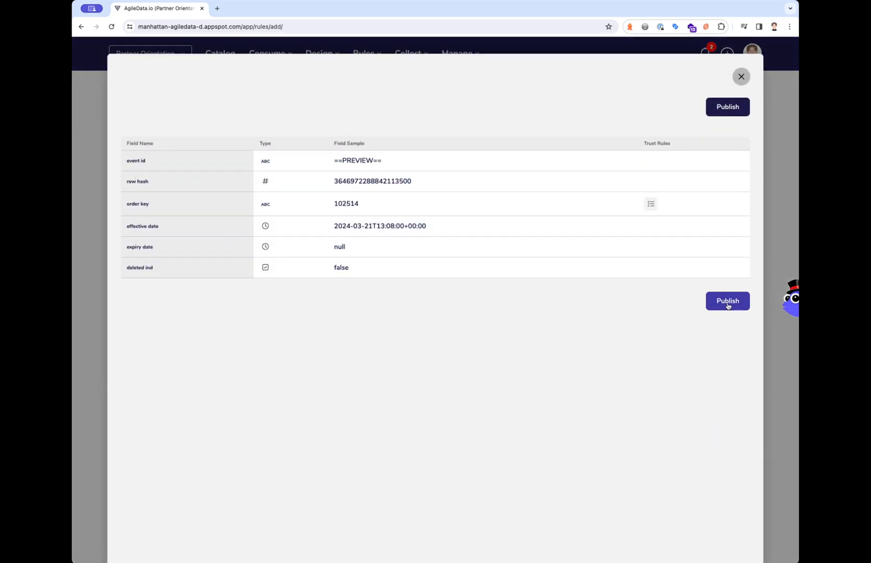
{"action": "left_click", "coordinate": [728, 304]}
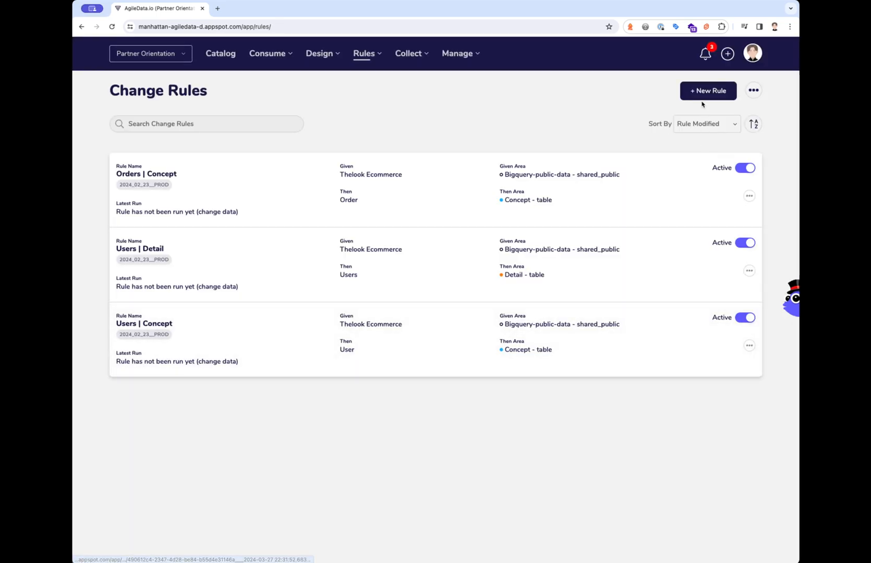
Create another change rule and name it "Orders | Detail"
{"action": "left_click", "coordinate": [702, 92]}
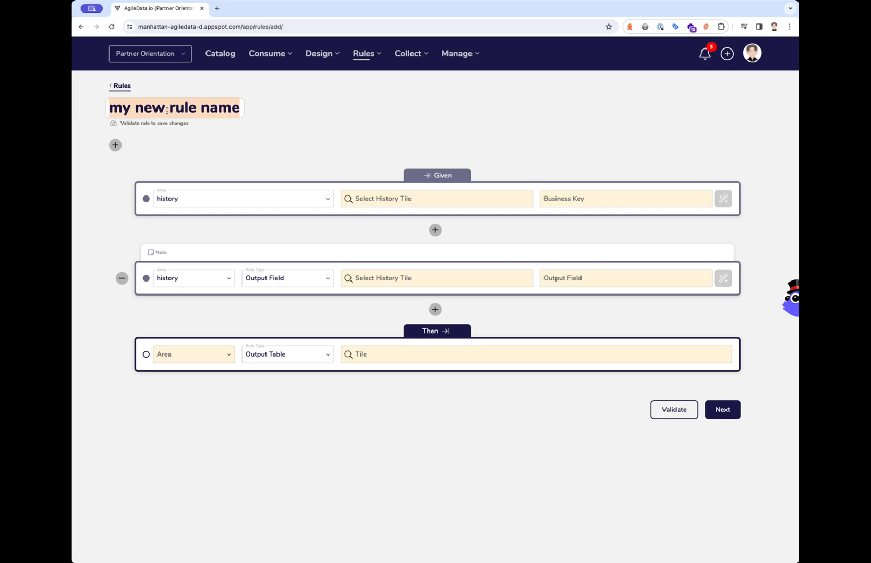
{"action": "left_click", "coordinate": [167, 110]}
{"action": "type", "text": "Order"}
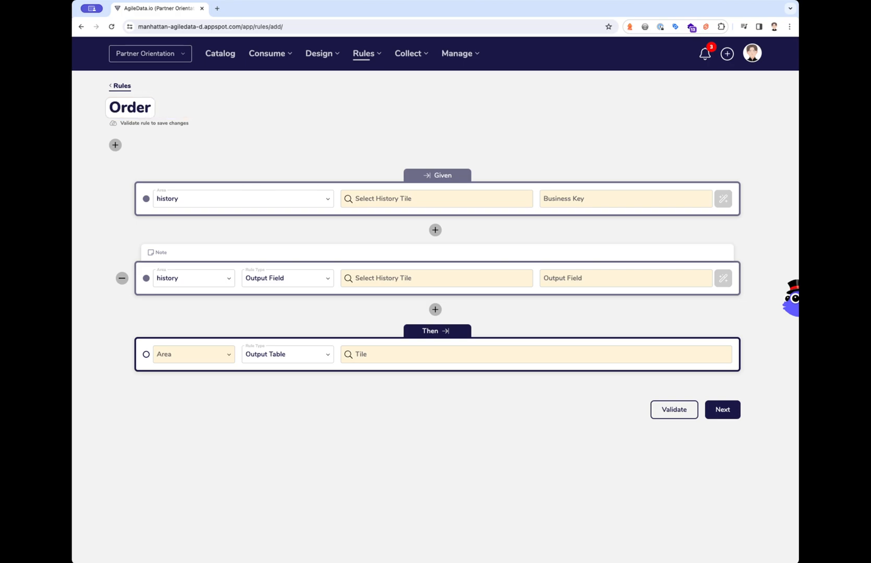
{"action": "type", "text": "s | Detail"}
Set the Given area of the Orders | Detail rule to shared and pick the orders tile
{"action": "left_click", "coordinate": [178, 197]}
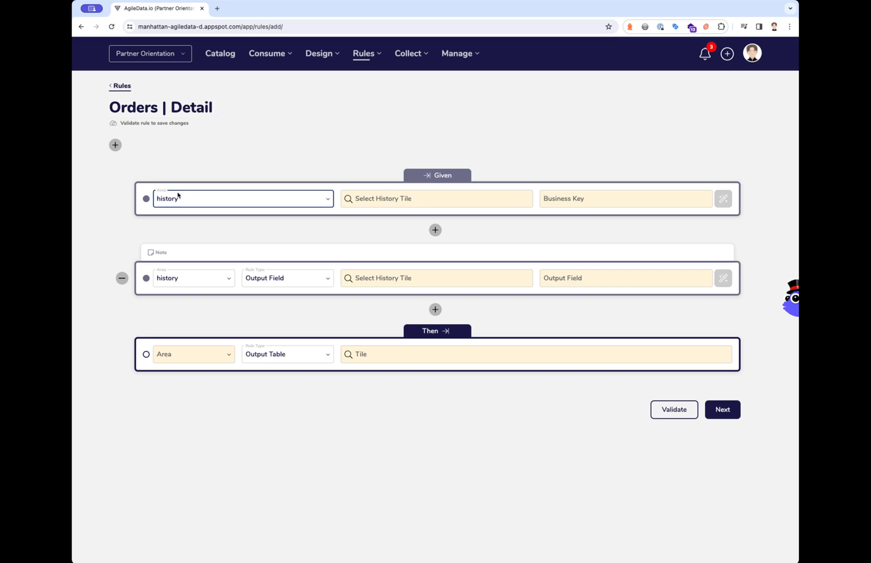
{"action": "left_click", "coordinate": [176, 255]}
{"action": "left_click", "coordinate": [399, 199]}
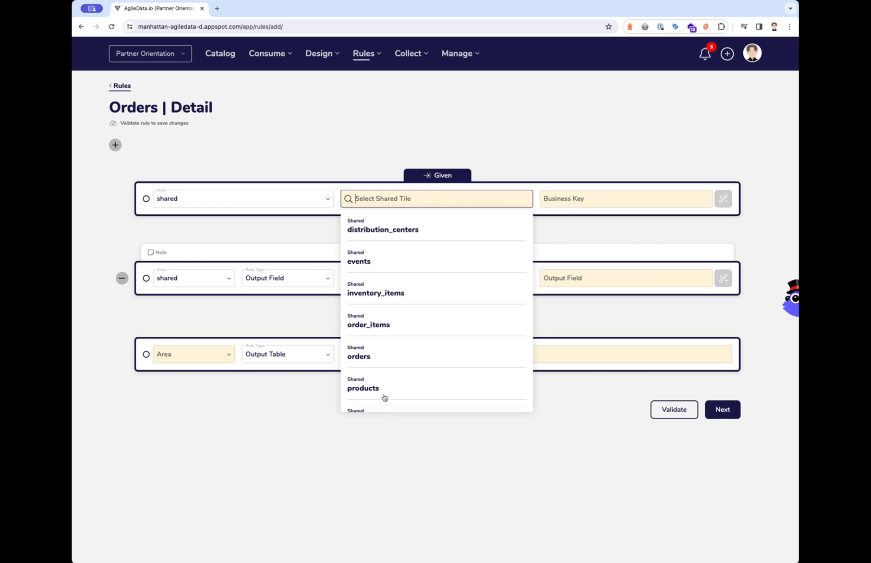
{"action": "left_click", "coordinate": [372, 353]}
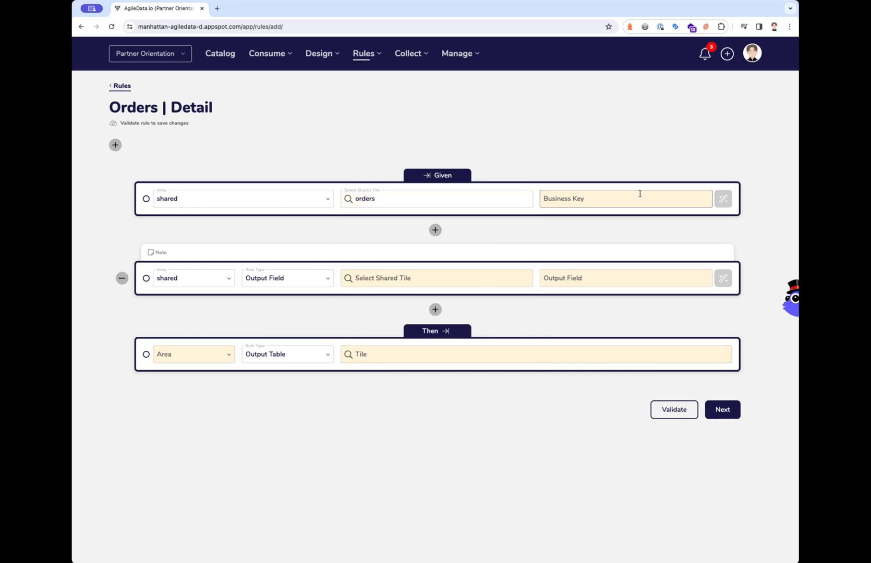
Set the business key of the Given orders tile to order_id
{"action": "left_click", "coordinate": [724, 199]}
{"action": "left_click", "coordinate": [140, 167]}
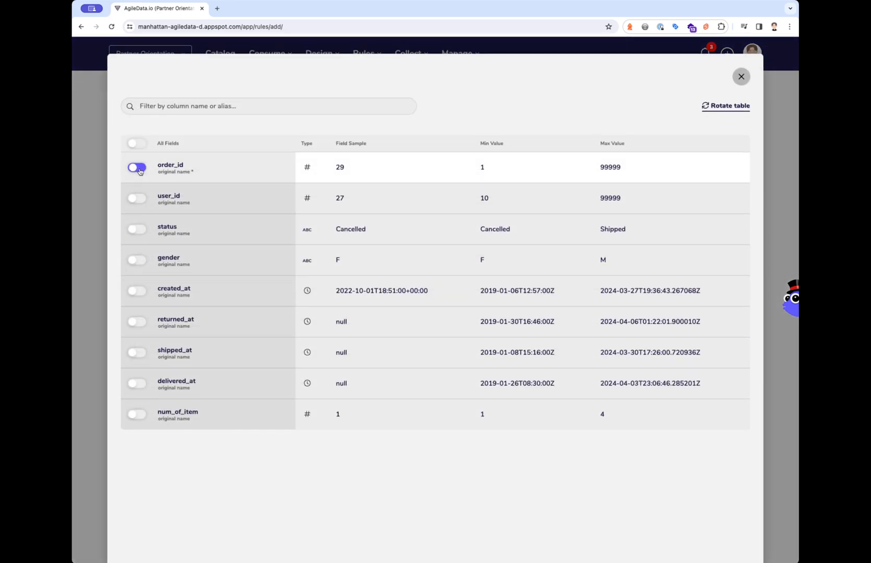
{"action": "left_click", "coordinate": [738, 82]}
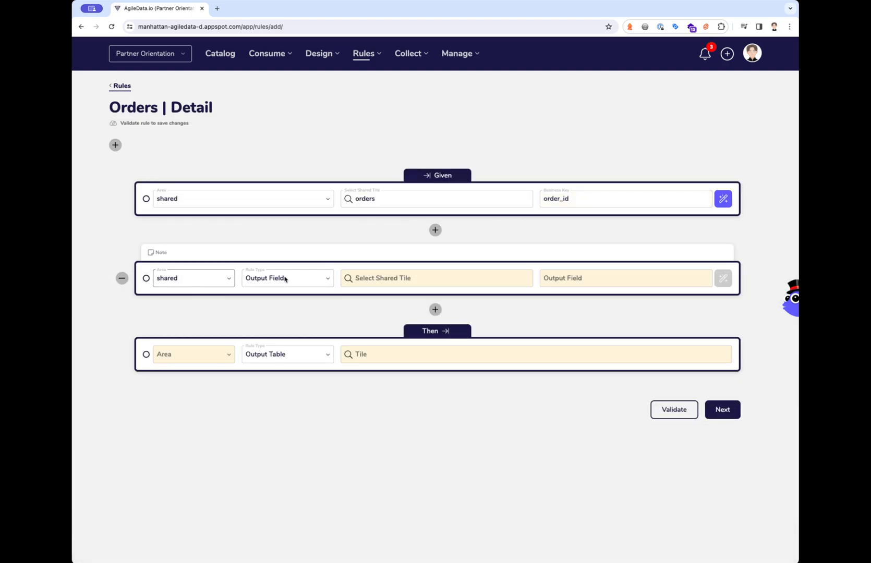
Set the Output Field row to the shared orders tile and include every field except user_id
{"action": "left_click", "coordinate": [365, 278]}
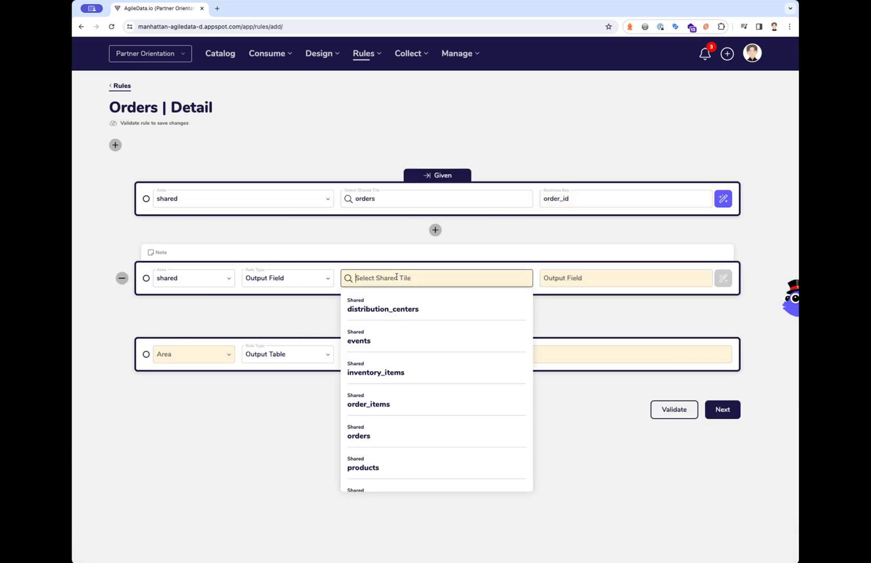
{"action": "scroll", "coordinate": [407, 377], "scroll_direction": "down", "scroll_amount": 1}
{"action": "left_click", "coordinate": [389, 407]}
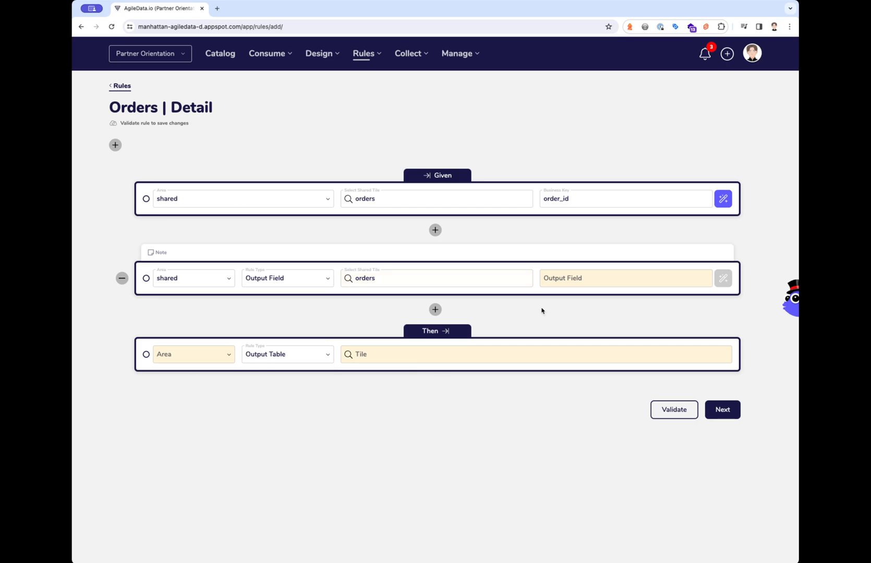
{"action": "left_click", "coordinate": [577, 280]}
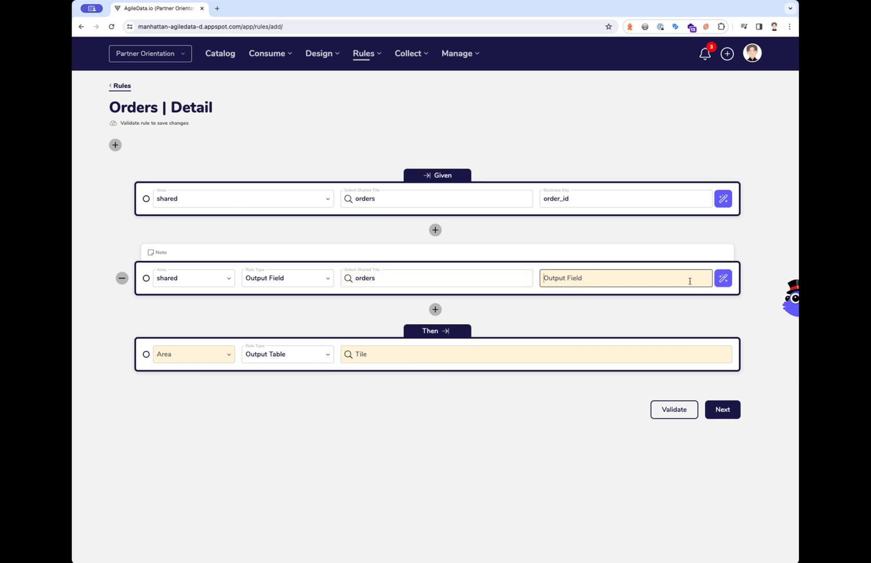
{"action": "left_click", "coordinate": [729, 281]}
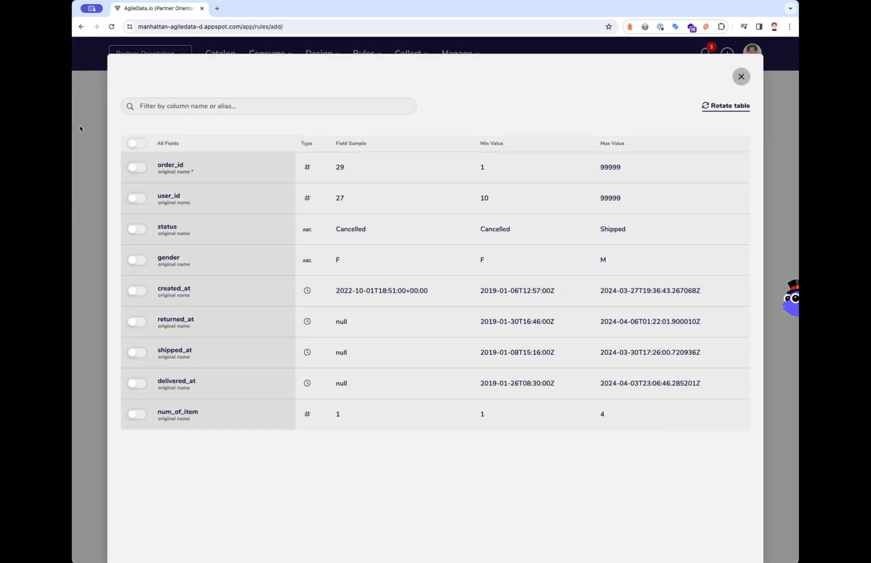
{"action": "left_click", "coordinate": [137, 144]}
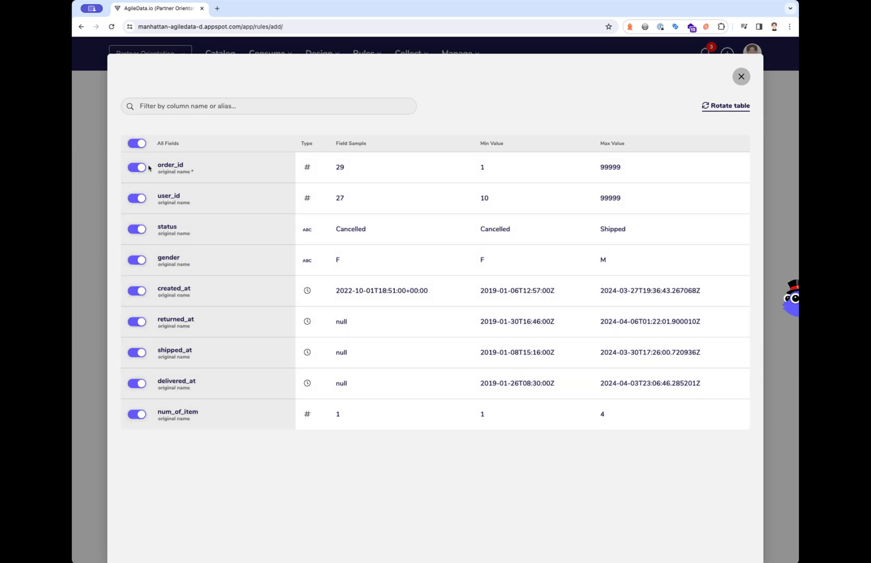
{"action": "left_click", "coordinate": [141, 200]}
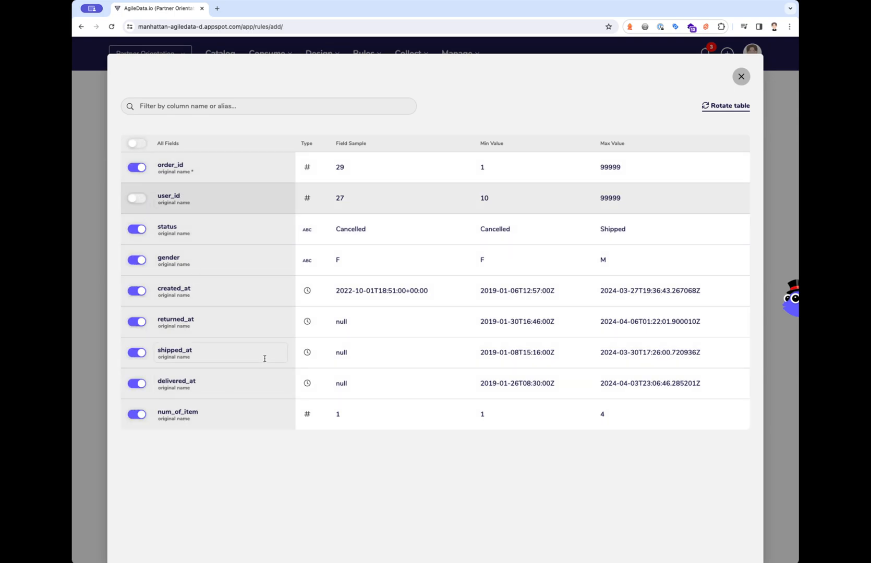
{"action": "left_click", "coordinate": [741, 77]}
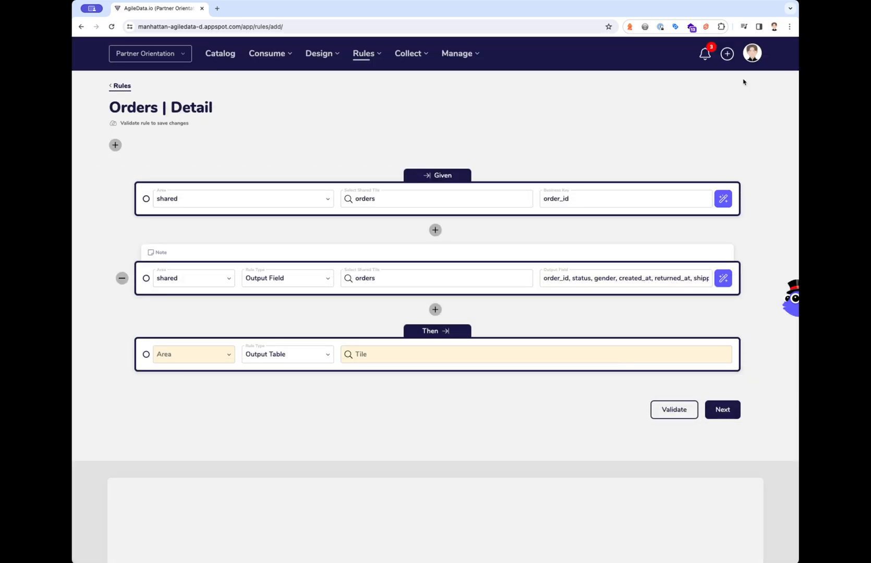
Set the Then area to detail and create a new output detail tile named "Orders"
{"action": "left_click", "coordinate": [183, 360]}
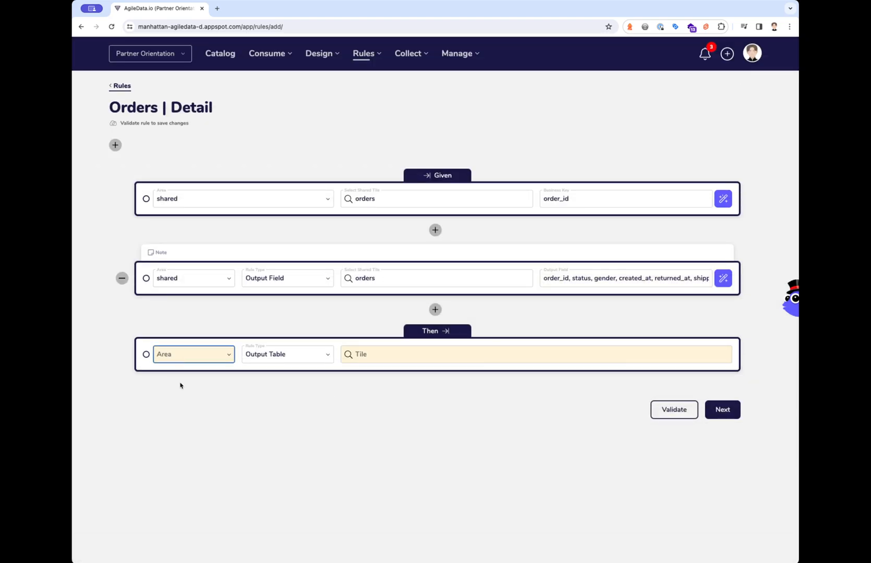
{"action": "left_click", "coordinate": [242, 389]}
{"action": "left_click", "coordinate": [382, 356]}
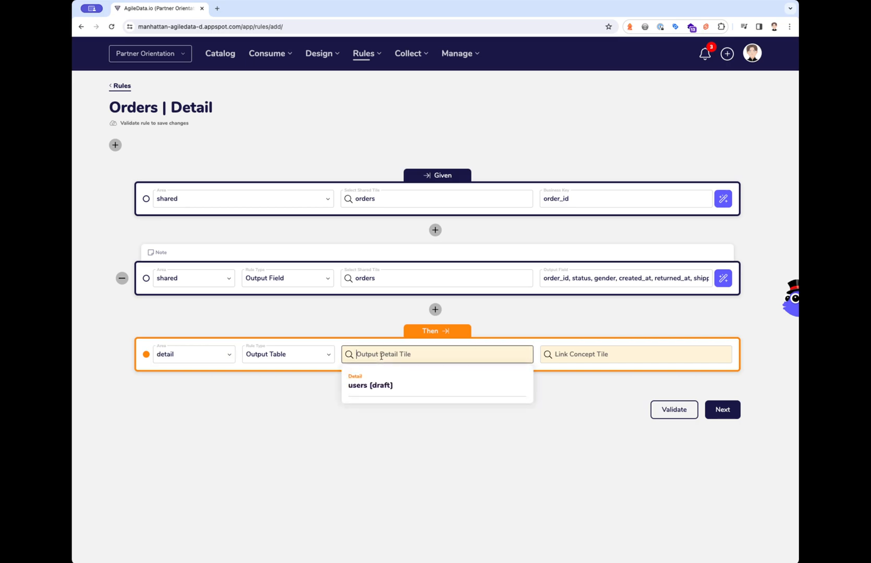
{"action": "type", "text": "Orders"}
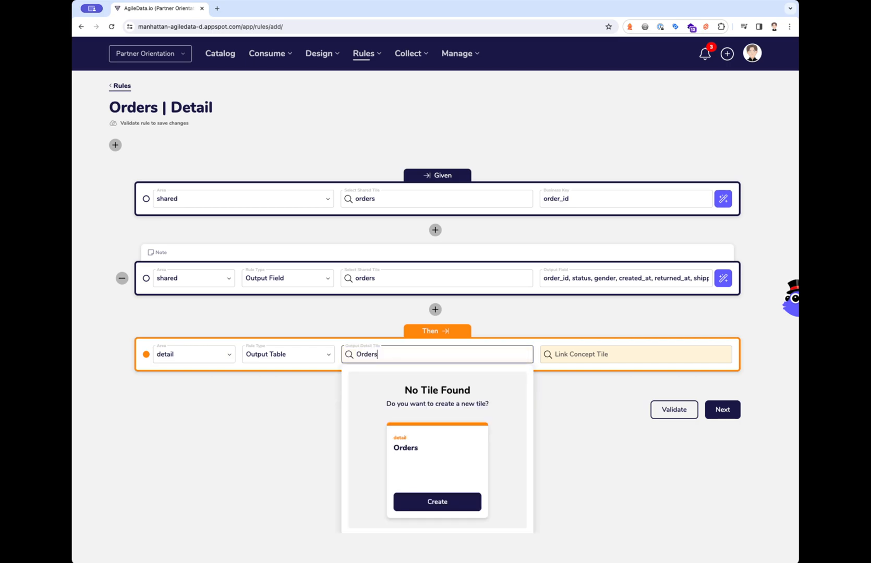
{"action": "left_click", "coordinate": [427, 500]}
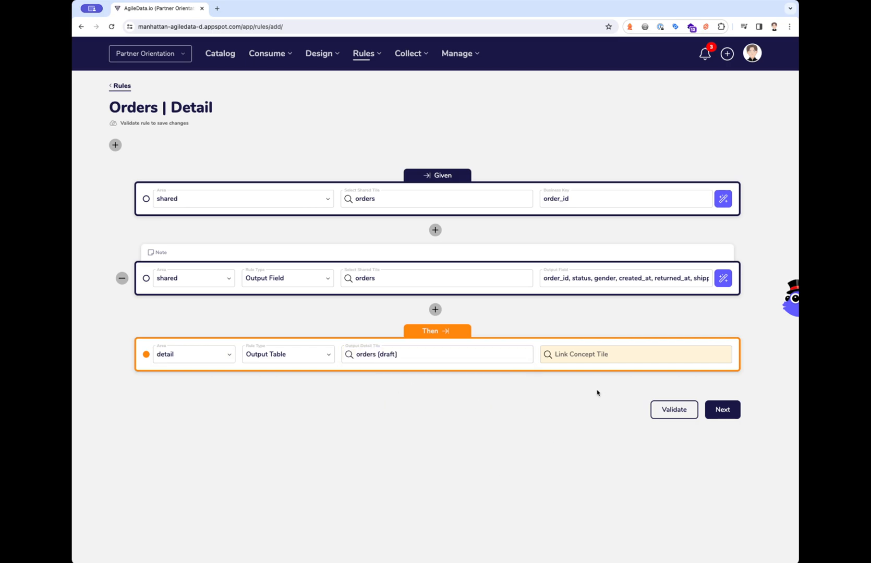
Link the Orders | Detail rule's output to the order concept tile and publish the rule
{"action": "left_click", "coordinate": [592, 354]}
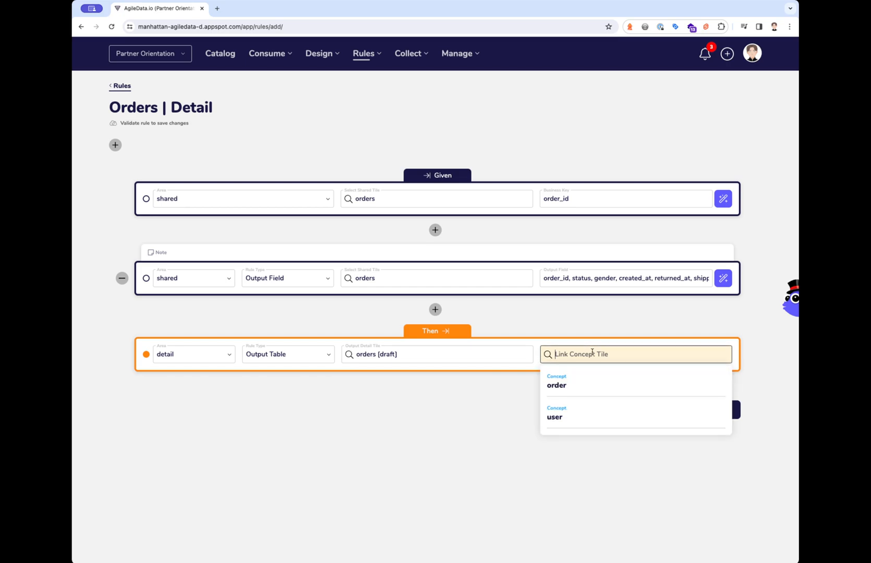
{"action": "left_click", "coordinate": [556, 389]}
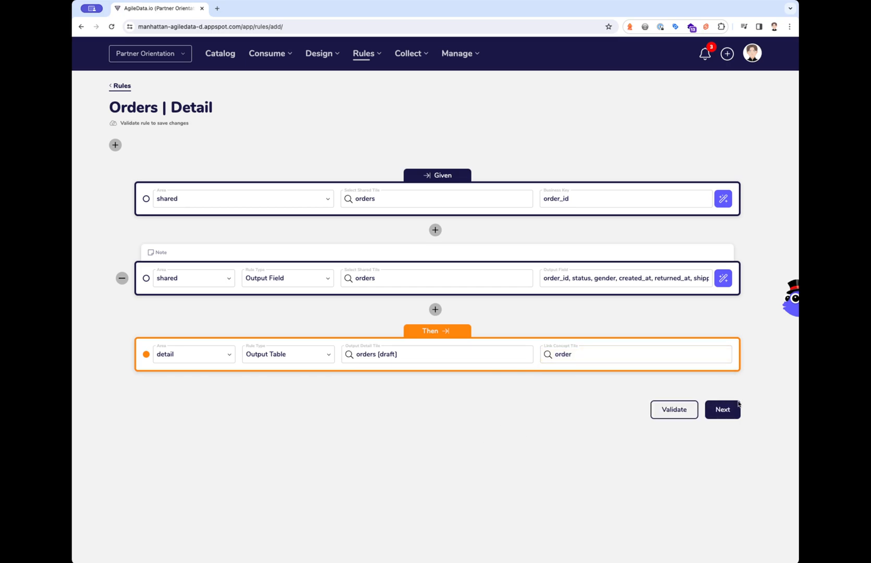
{"action": "left_click", "coordinate": [724, 409]}
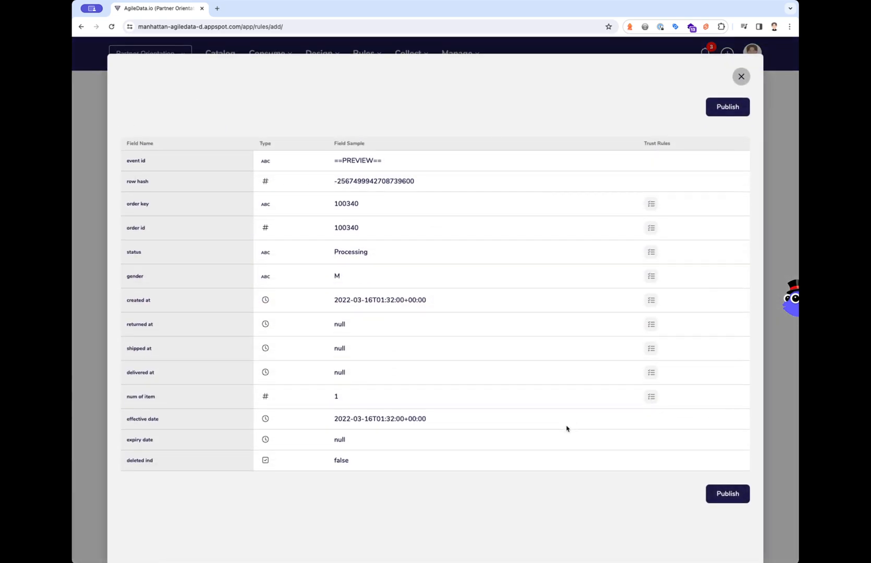
{"action": "left_click", "coordinate": [724, 496]}
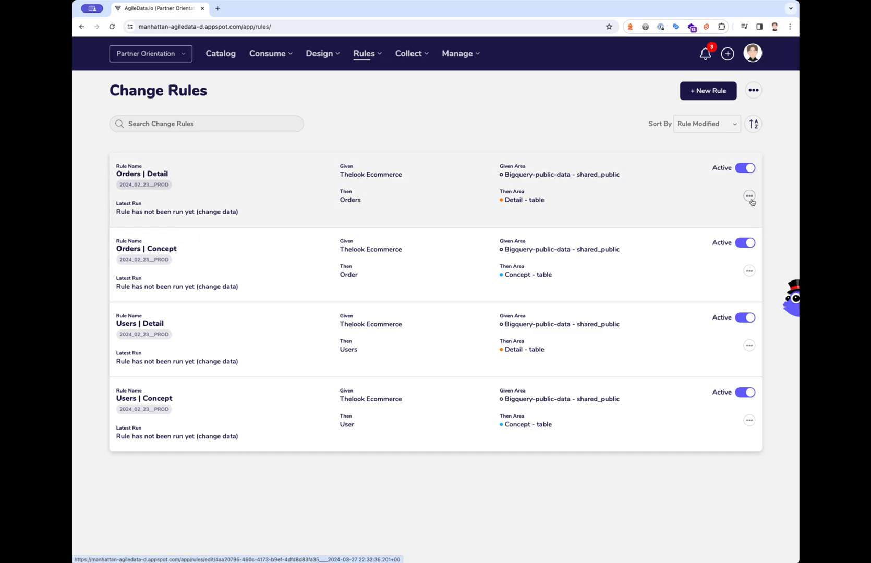
{"action": "left_click", "coordinate": [749, 197]}
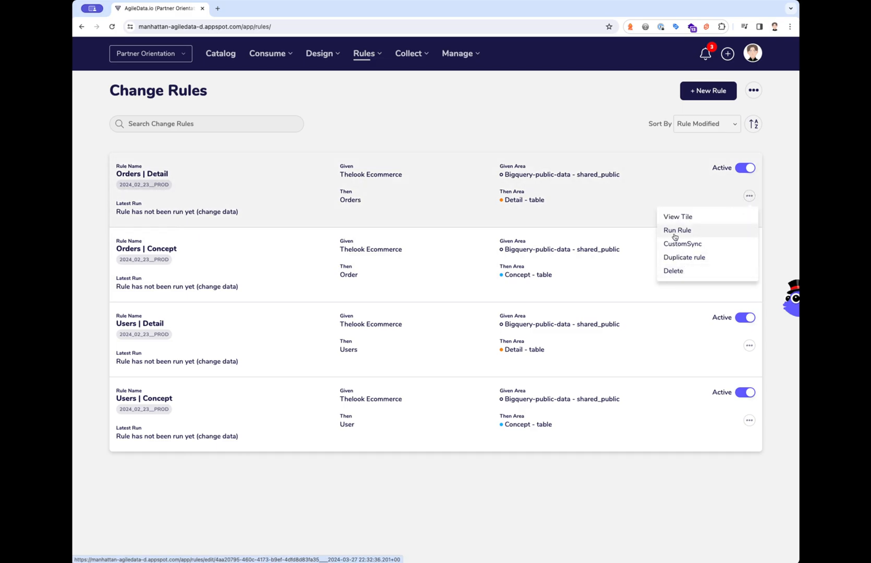
{"action": "left_click", "coordinate": [530, 124]}
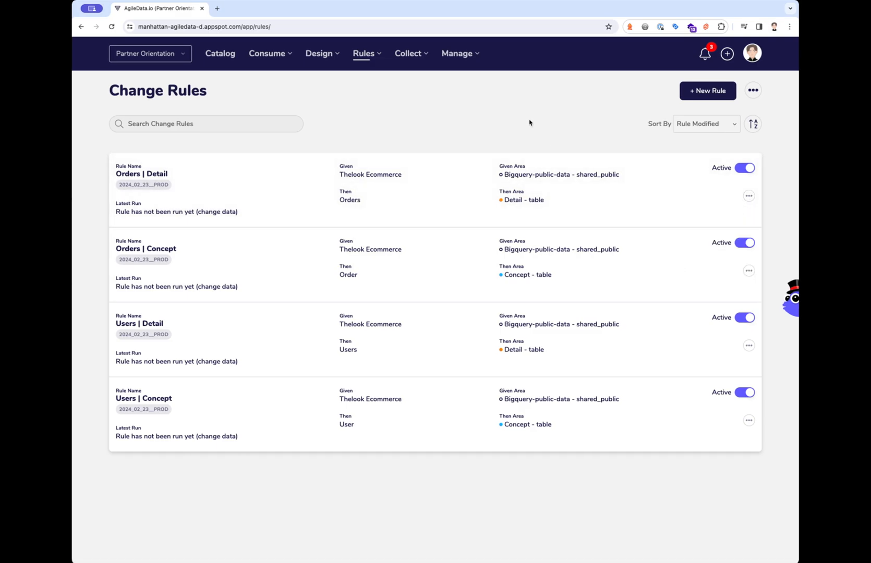
Open the Data Map and run all rules after the shared Users tile
{"action": "left_click", "coordinate": [359, 55]}
{"action": "left_click", "coordinate": [328, 151]}
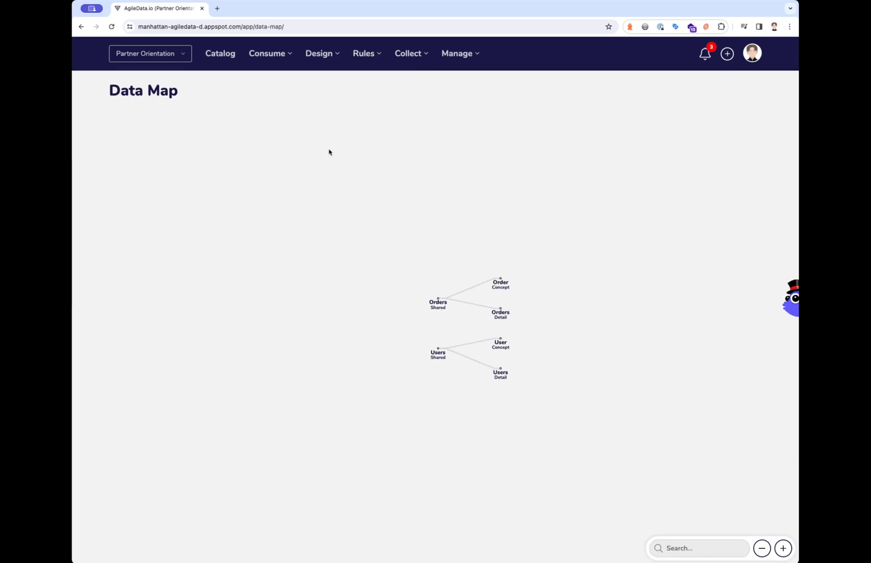
{"action": "left_click", "coordinate": [438, 359]}
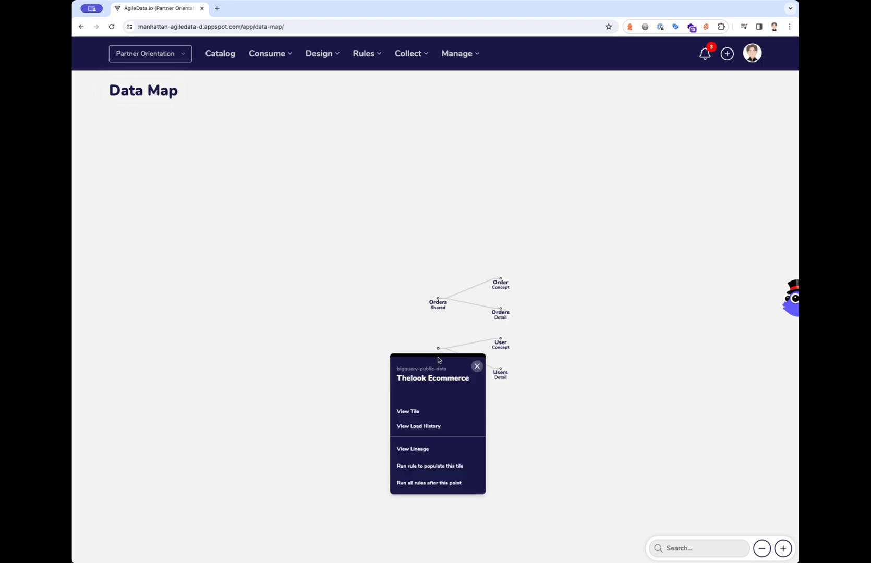
{"action": "left_click", "coordinate": [420, 484]}
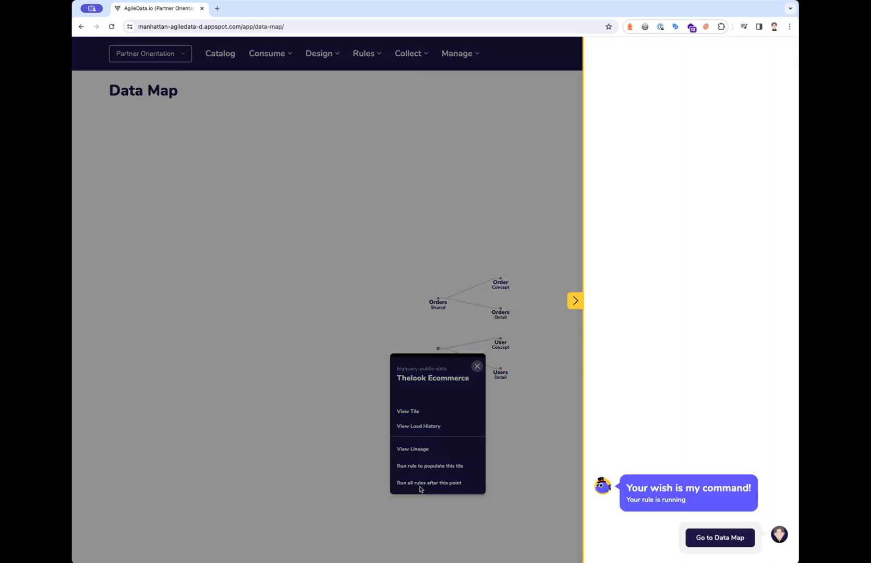
{"action": "left_click", "coordinate": [696, 532]}
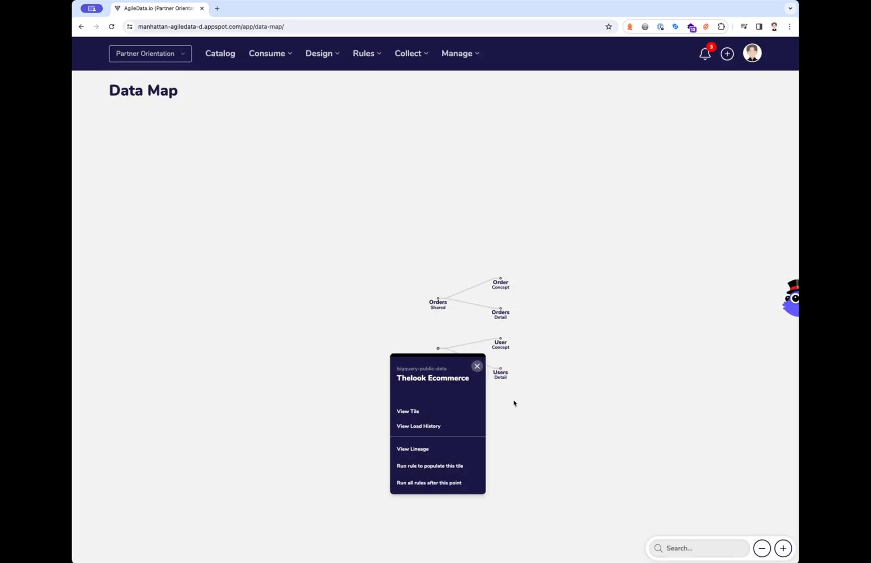
{"action": "left_click", "coordinate": [476, 366]}
Run all rules after the shared Orders tile in the Data Map
{"action": "left_click", "coordinate": [435, 310]}
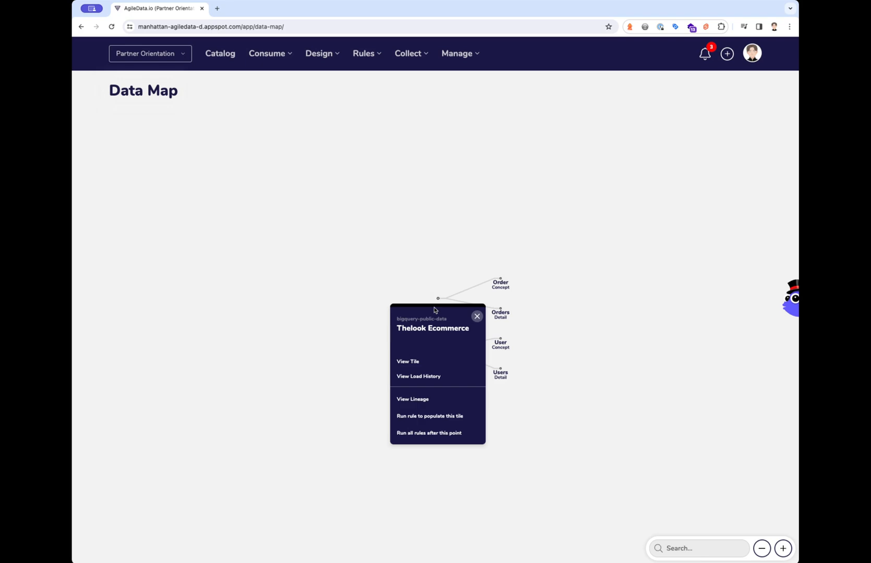
{"action": "left_click", "coordinate": [432, 434]}
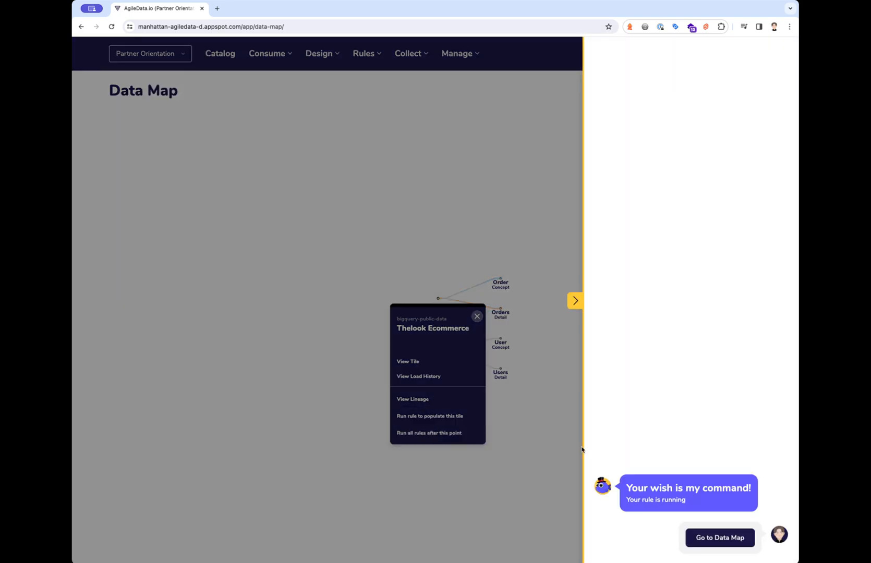
{"action": "left_click", "coordinate": [724, 545]}
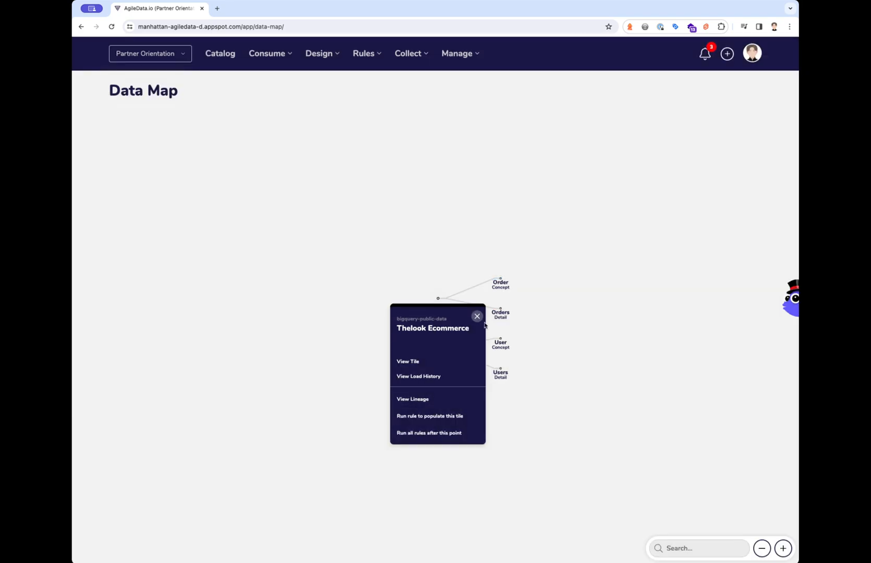
{"action": "left_click", "coordinate": [476, 317]}
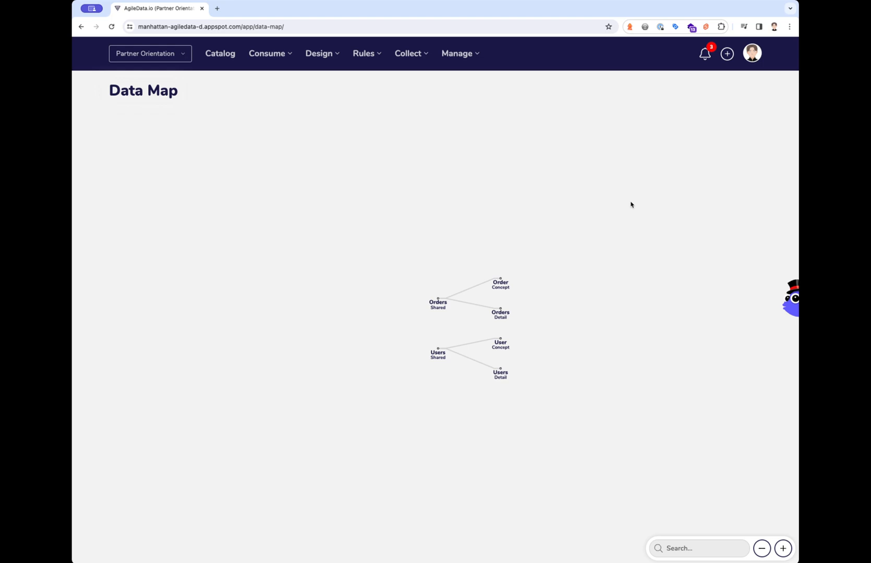
Check the notifications and the latest tiles in the Catalog for the loaded users and orders data
{"action": "left_click", "coordinate": [704, 62]}
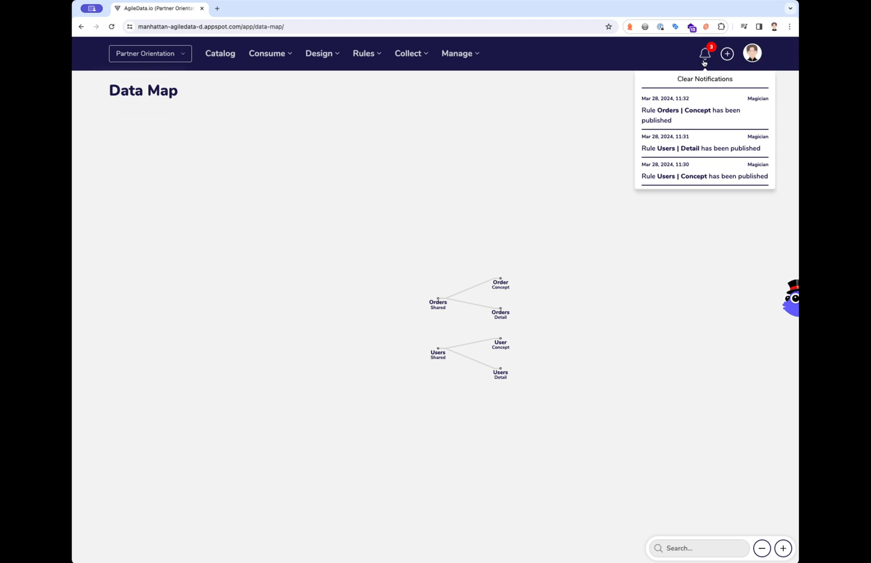
{"action": "left_click", "coordinate": [220, 54]}
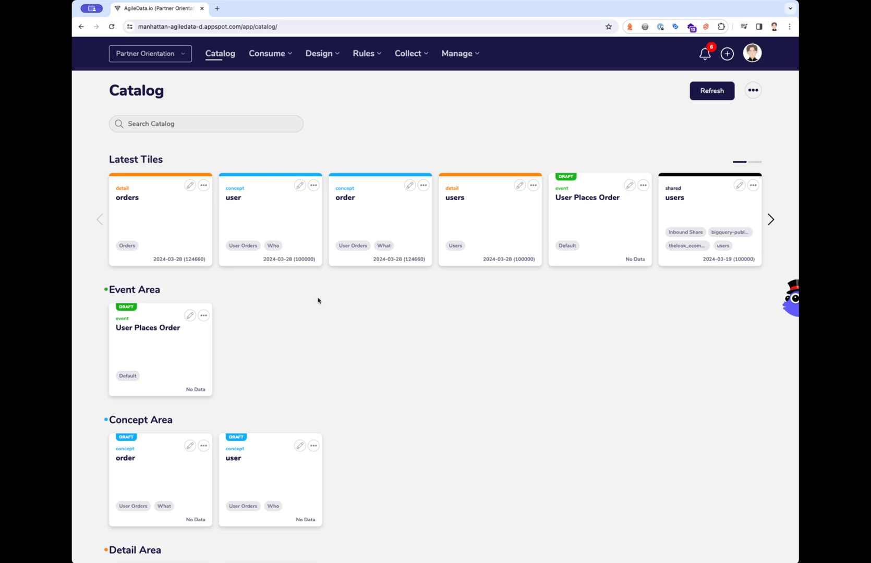
{"action": "left_click", "coordinate": [707, 55]}
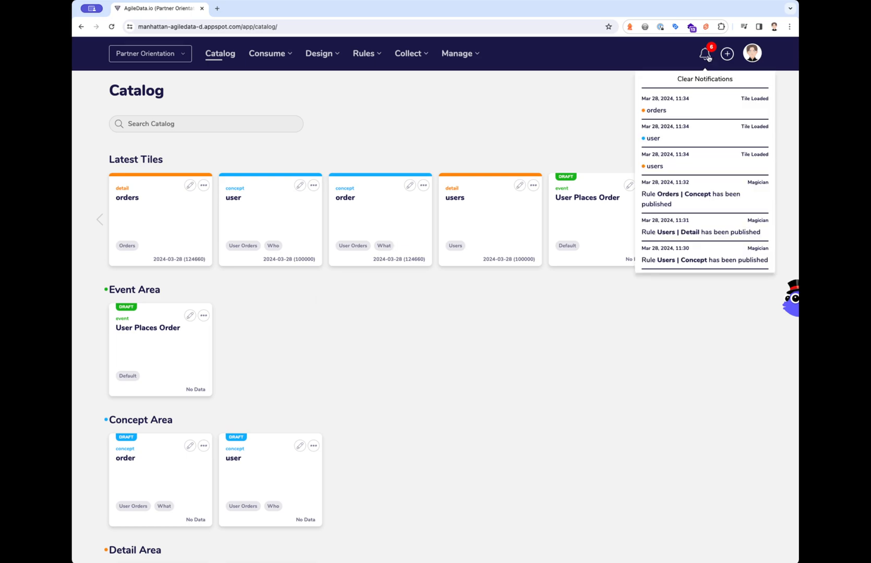
{"action": "left_click", "coordinate": [491, 116]}
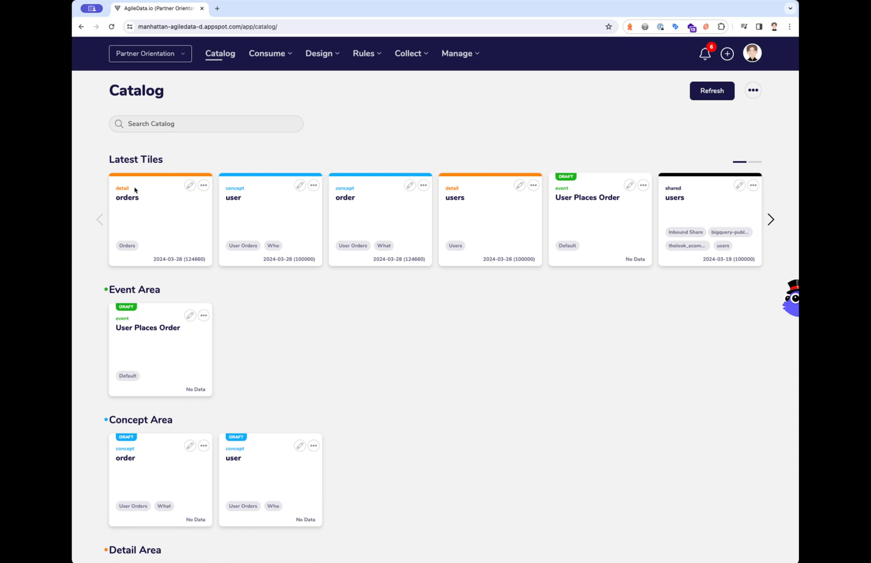
Examine the orders detail tile's trust information and data preview, and return to the Catalog
{"action": "left_click", "coordinate": [127, 203]}
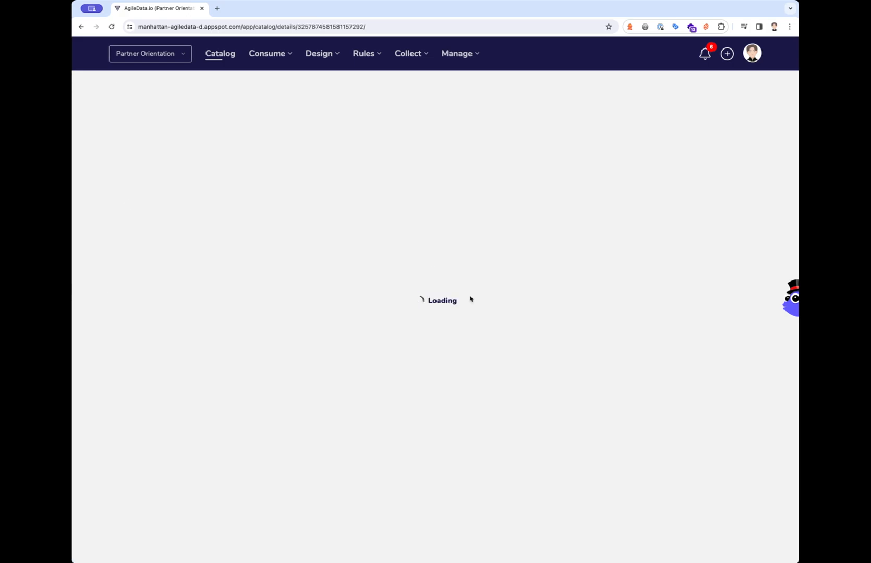
{"action": "scroll", "coordinate": [458, 134], "scroll_direction": "down", "scroll_amount": 9}
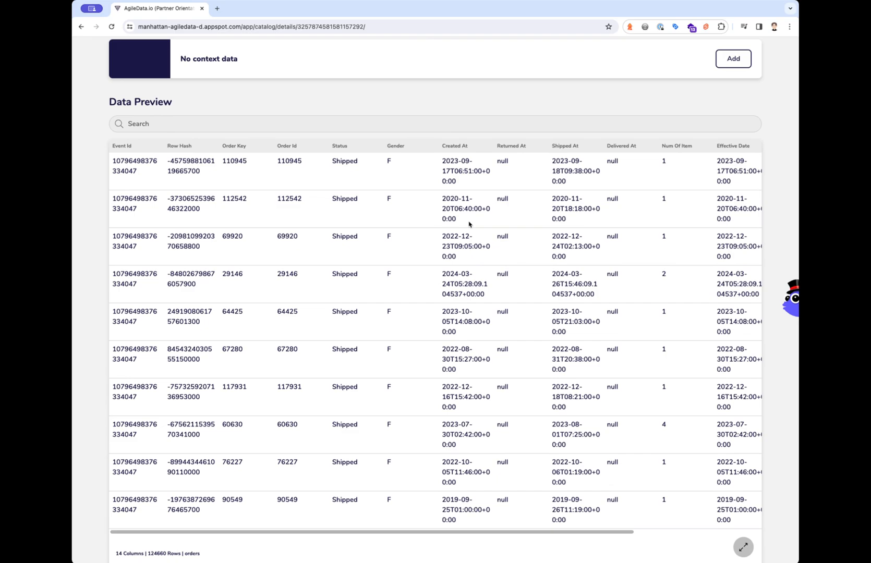
{"action": "scroll", "coordinate": [469, 224], "scroll_direction": "up", "scroll_amount": 10}
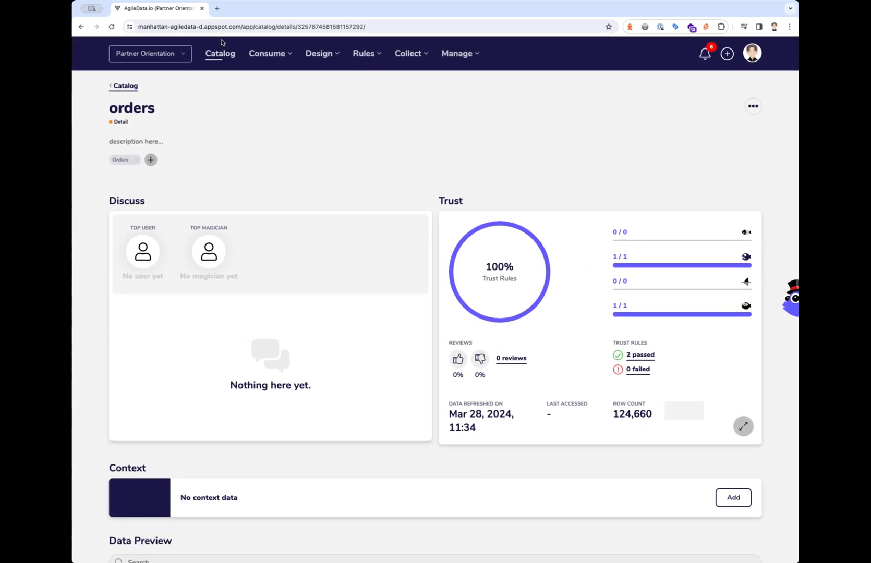
{"action": "left_click", "coordinate": [221, 55]}
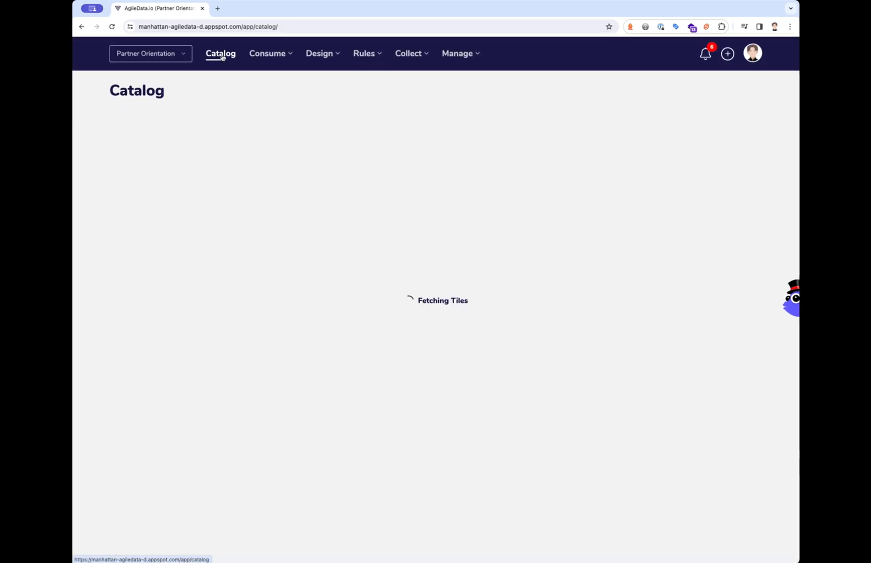